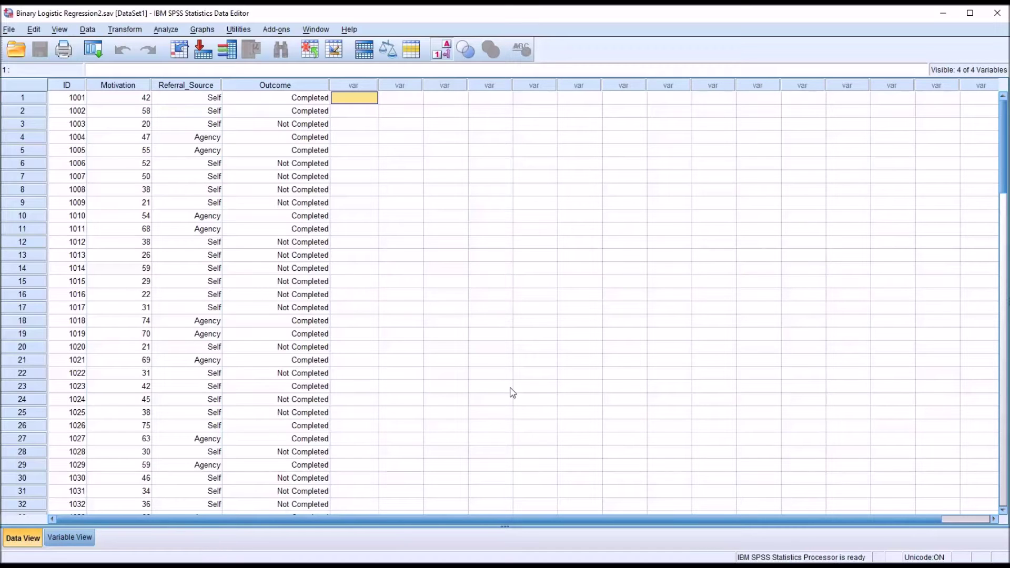
Step: Inspect the ID, Motivation and Referral_Source columns, toggling value labels to see Self and Agency codes
left_click(72, 85)
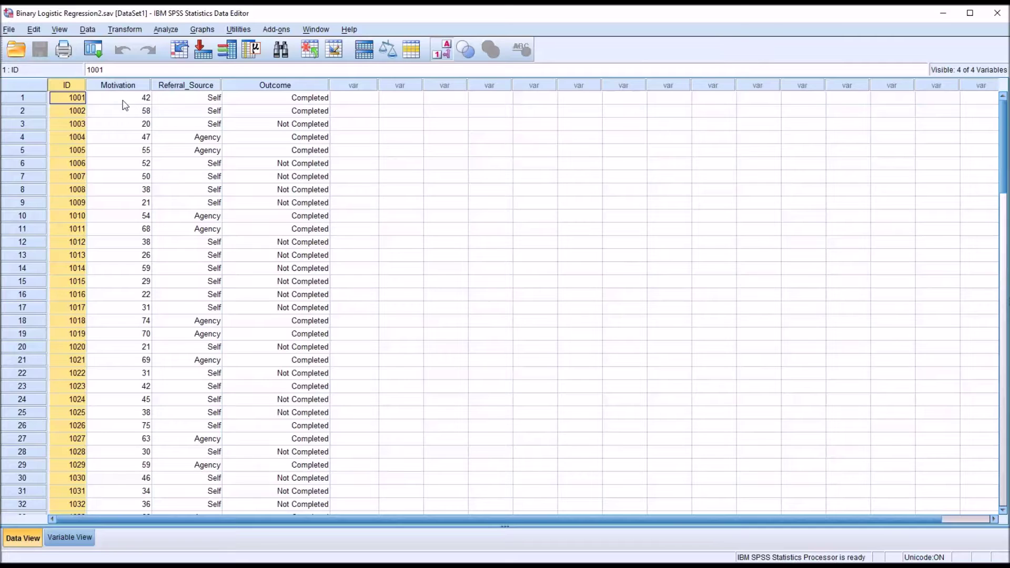
left_click(121, 87)
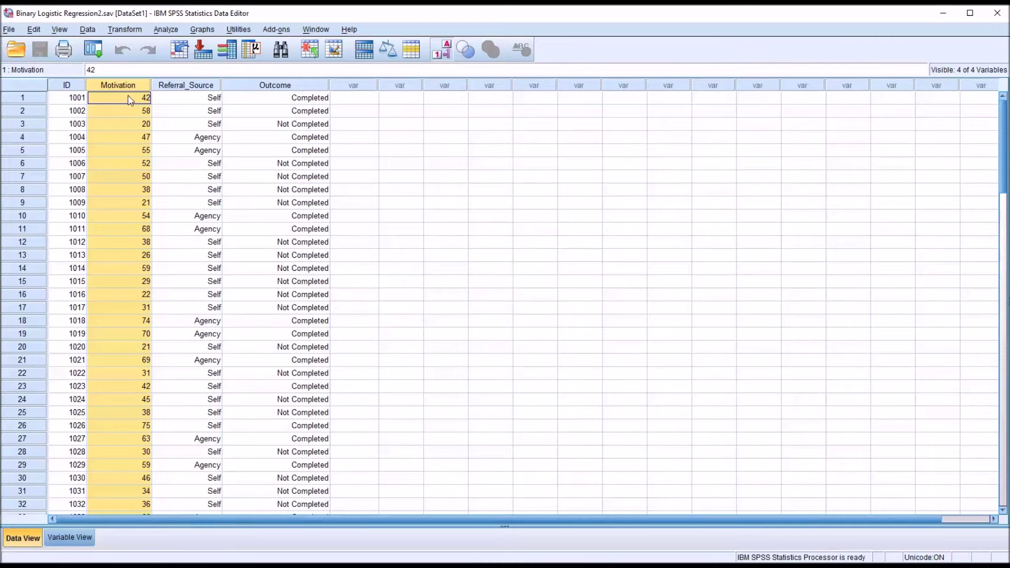
left_click(190, 87)
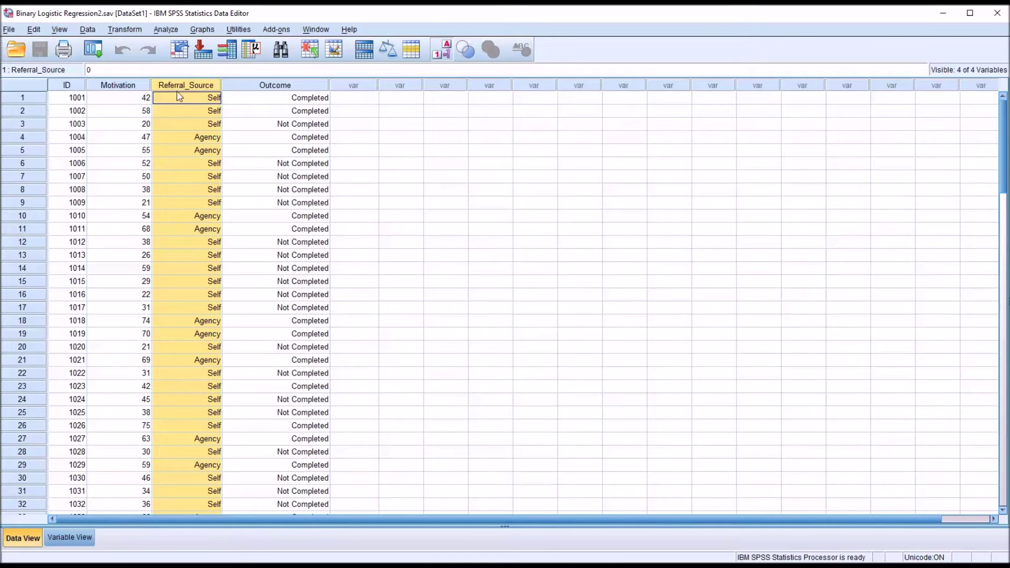
left_click(191, 100)
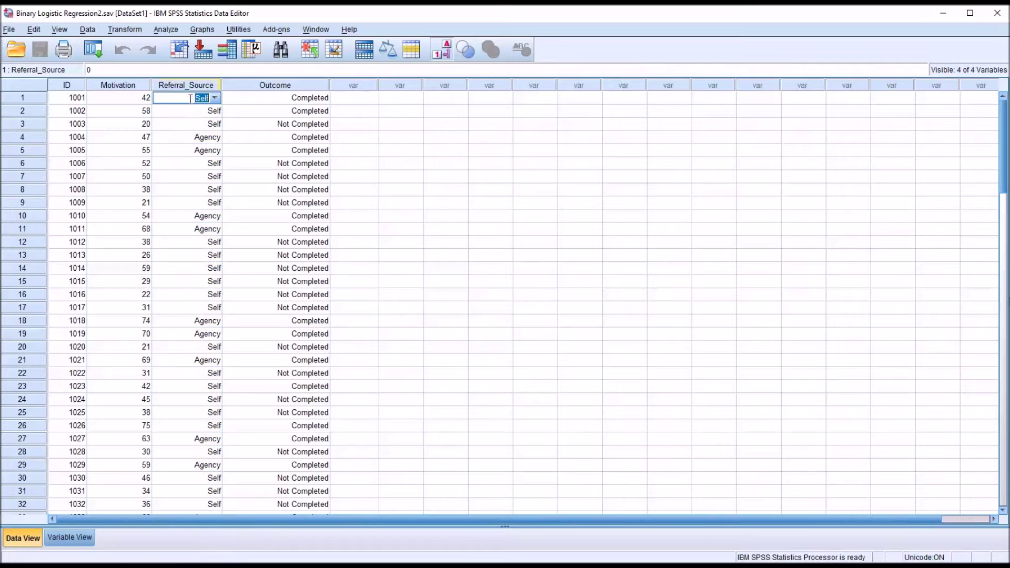
left_click(184, 138)
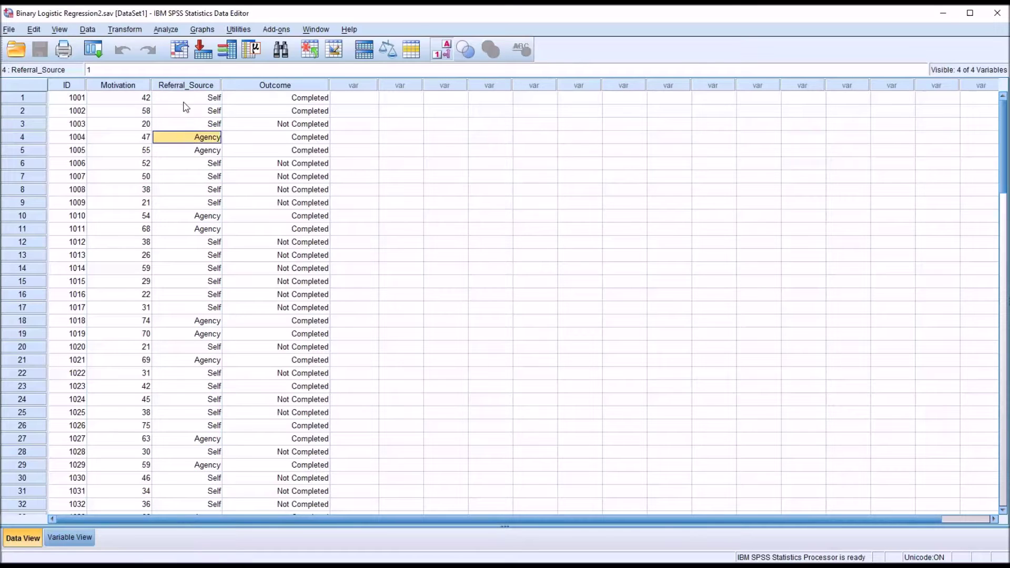
left_click(186, 101)
left_click(183, 138)
left_click(441, 49)
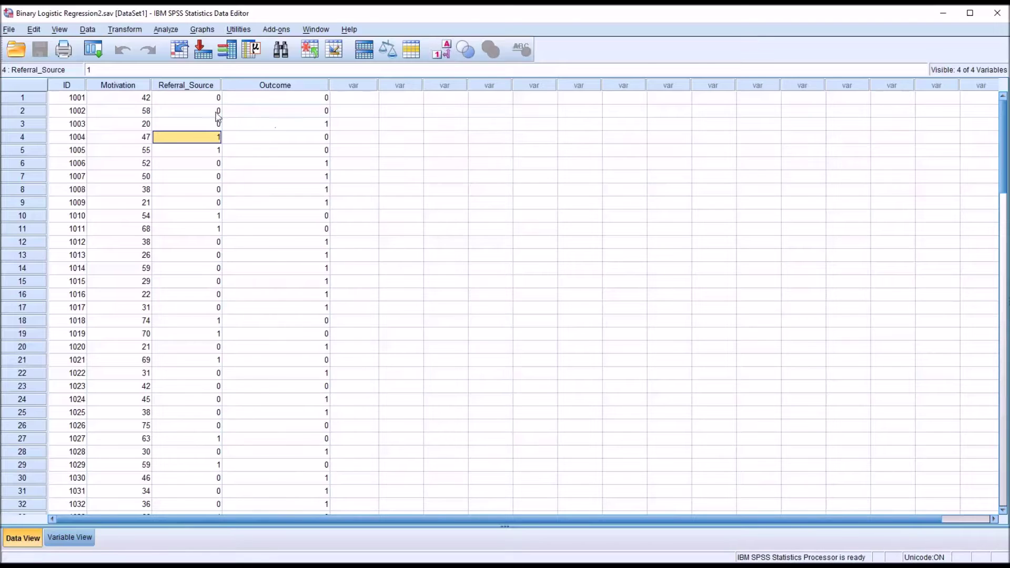
left_click(442, 49)
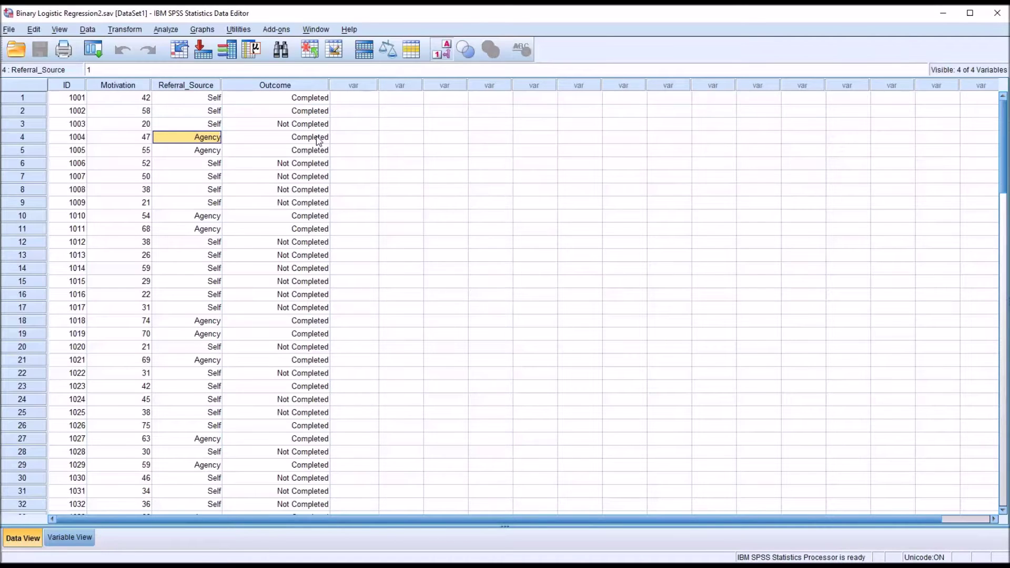
Step: Check the codes stored for Outcome's Completed and Not Completed categories
left_click(274, 86)
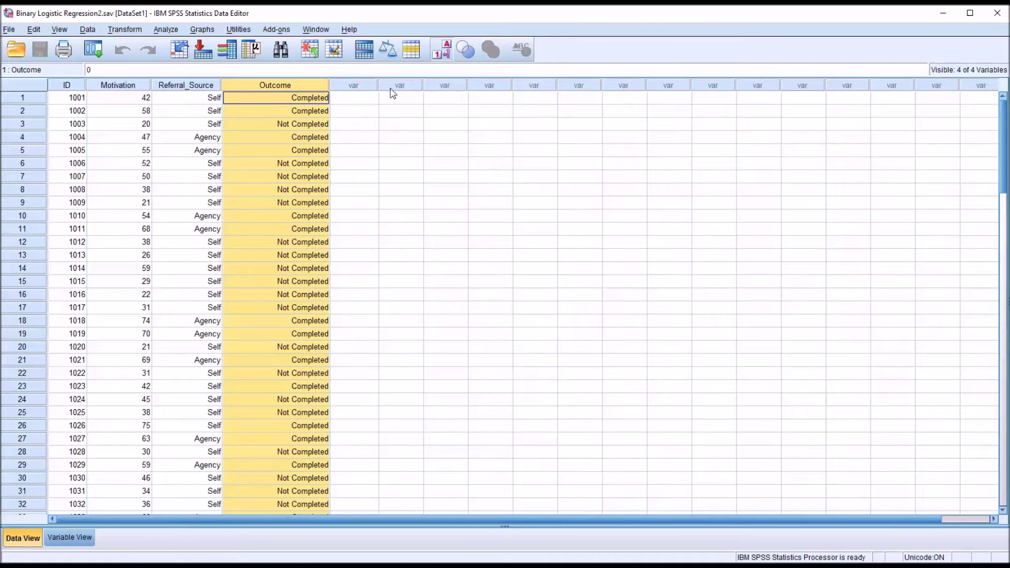
left_click(437, 52)
left_click(437, 53)
left_click(192, 100)
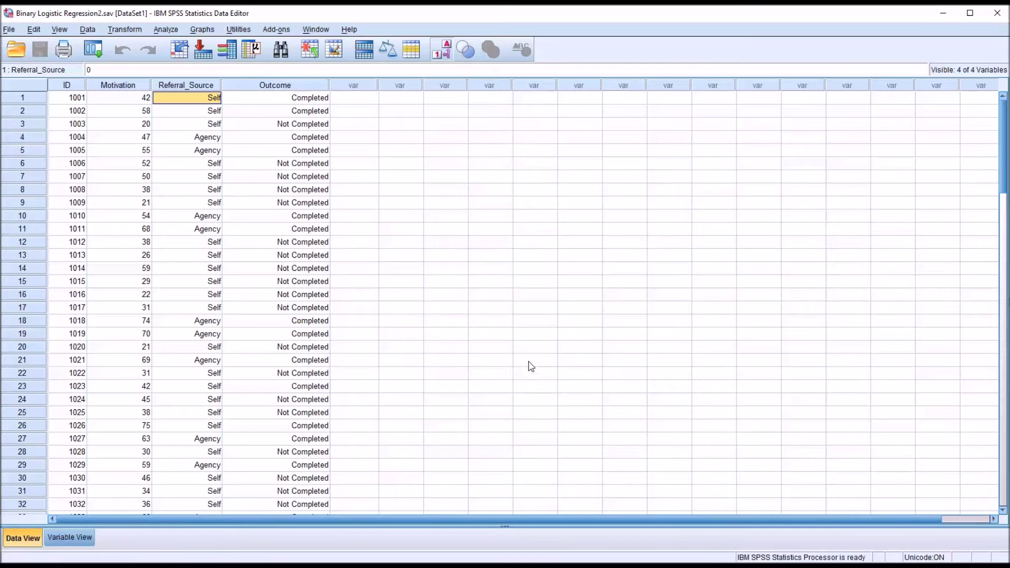
left_click(278, 100)
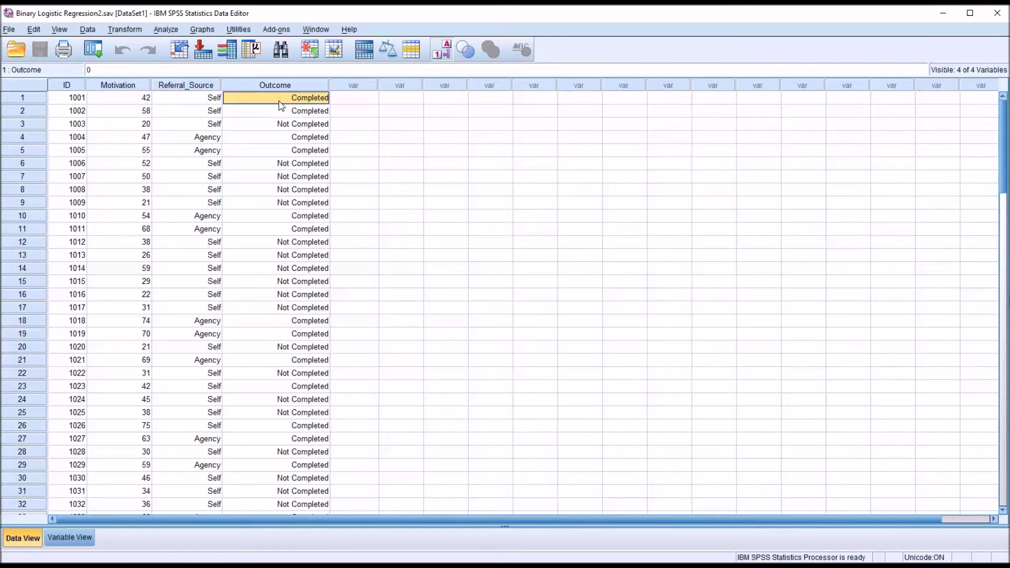
left_click(272, 127)
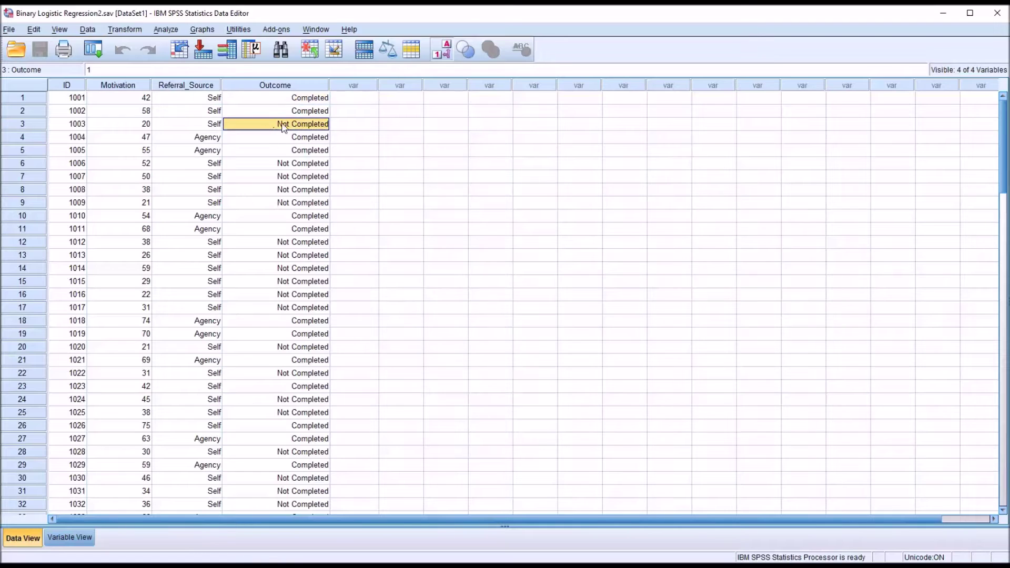
left_click(278, 86)
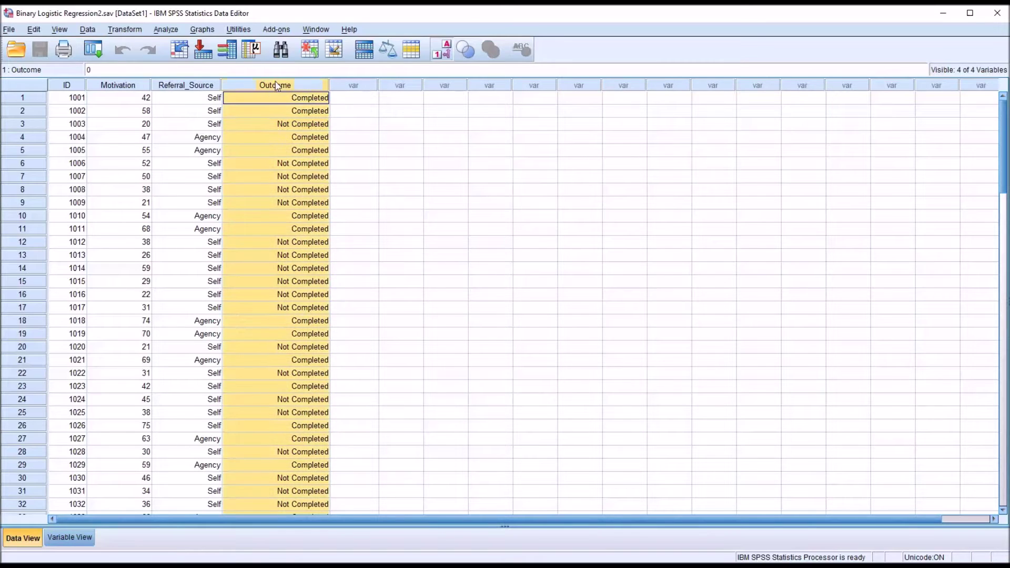
Step: Re-check the codes stored for Self and Agency values in Referral_Source
left_click(192, 102)
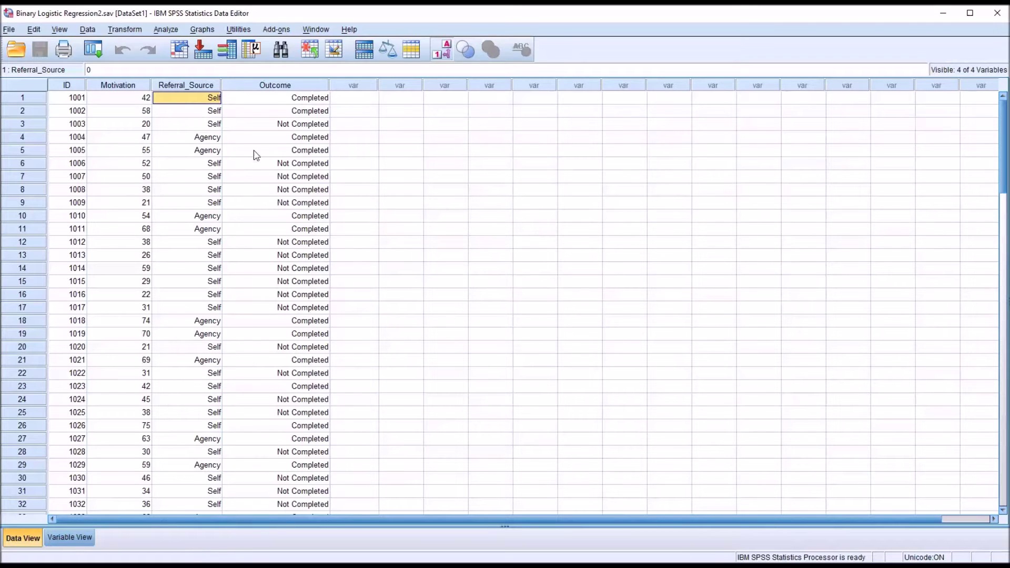
left_click(190, 138)
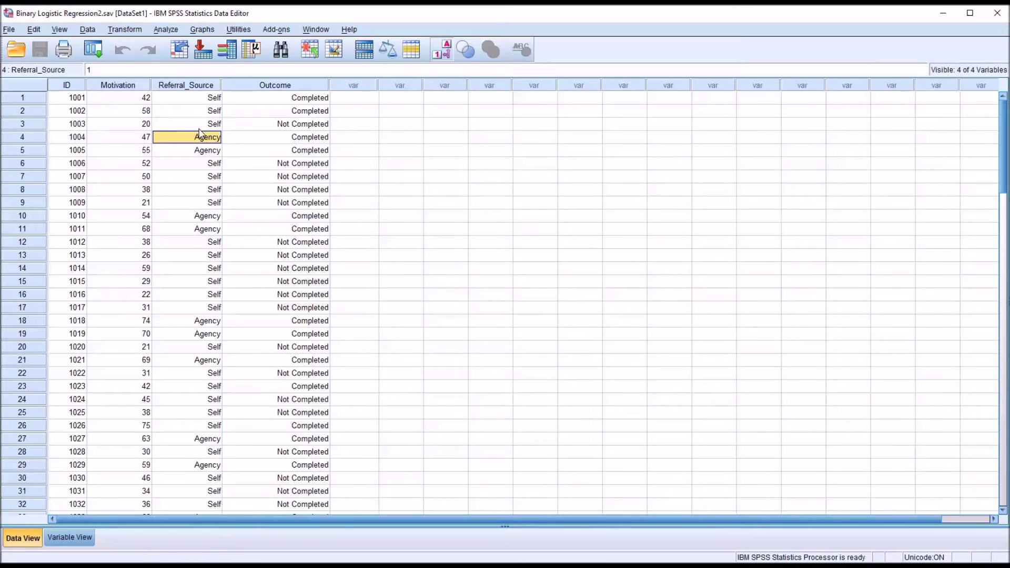
left_click(186, 99)
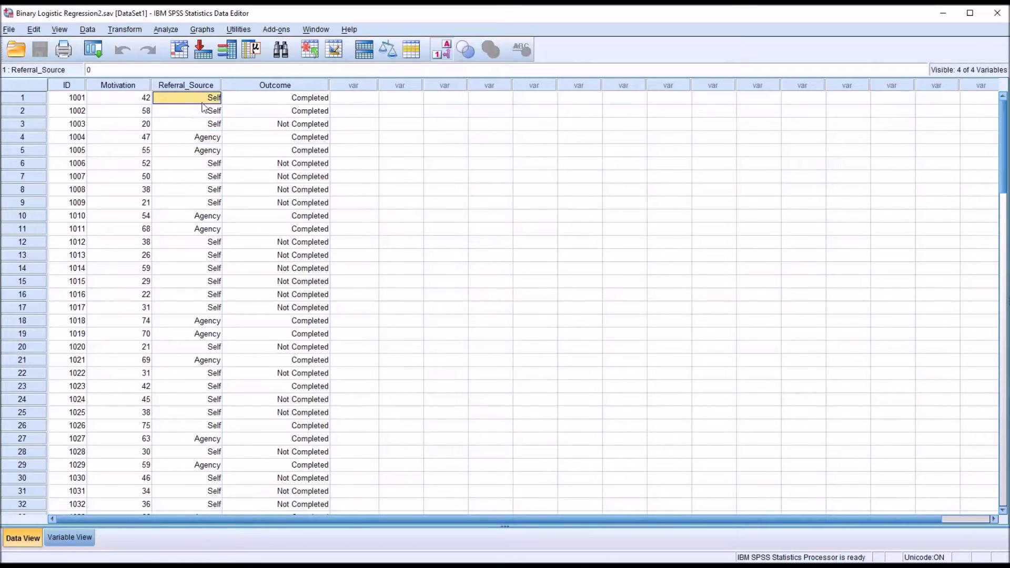
left_click(185, 140)
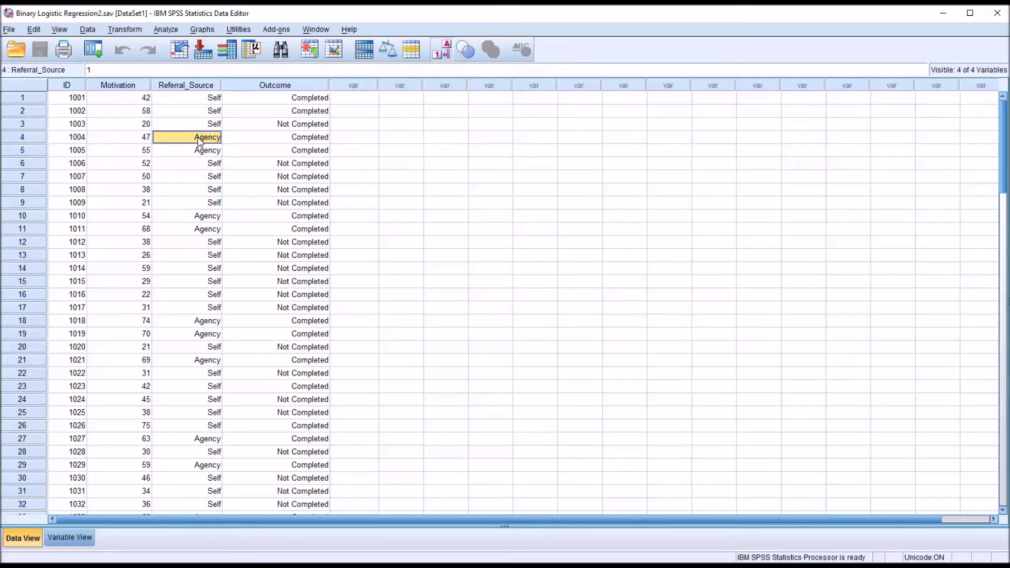
left_click(189, 98)
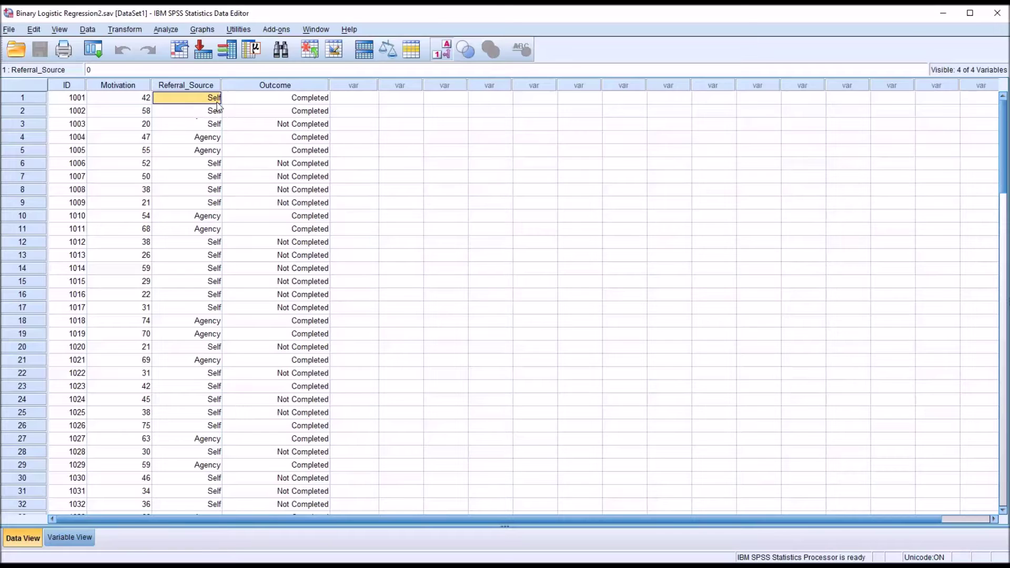
left_click(196, 139)
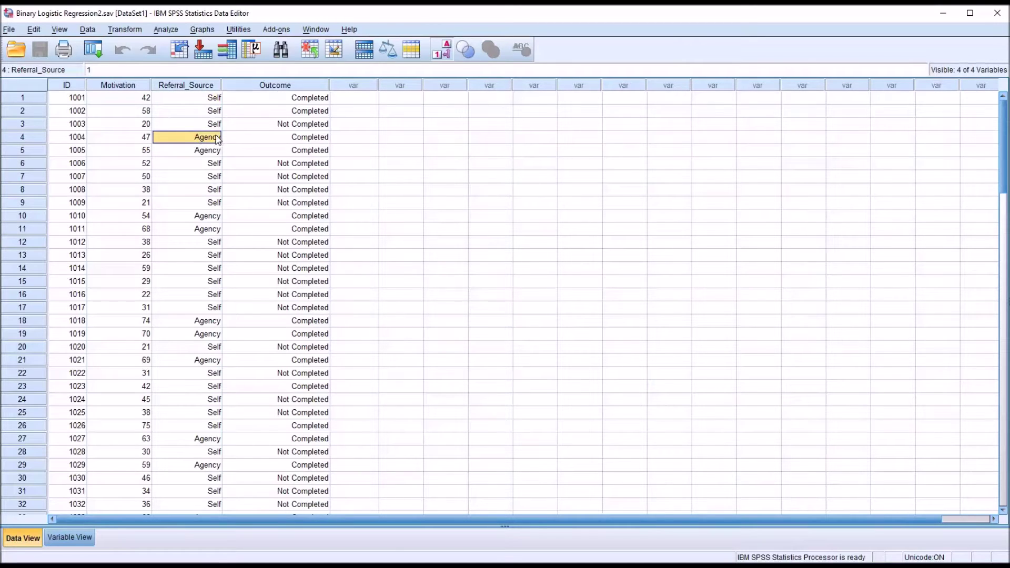
left_click(191, 90)
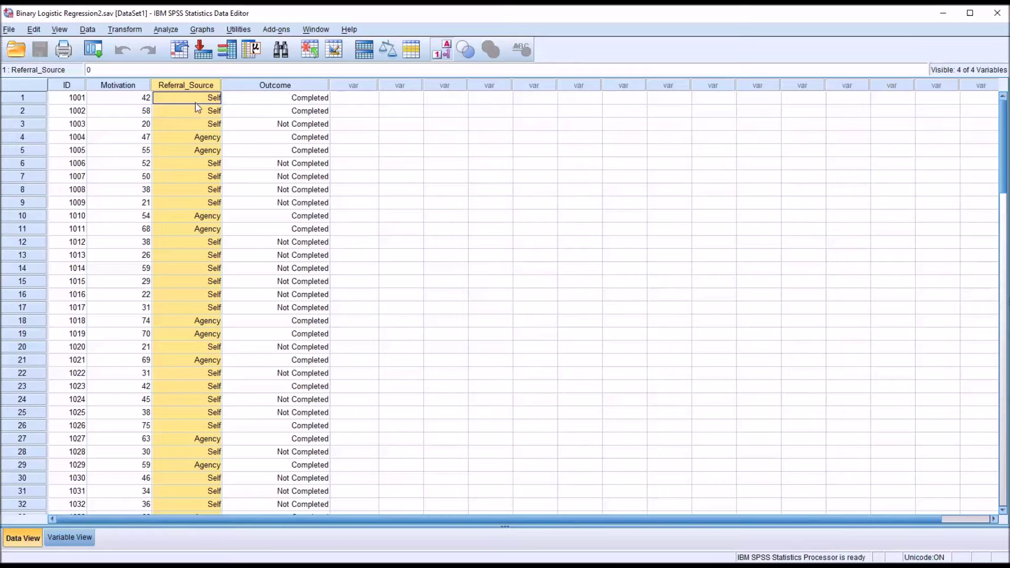
left_click(196, 99)
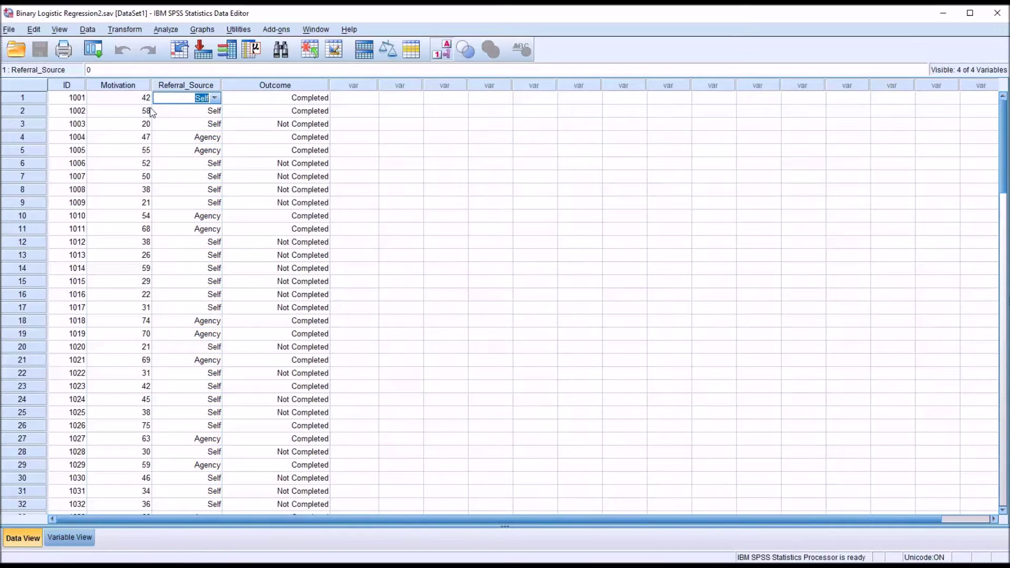
Step: Review sample Motivation scores such as 21, 59 and 29
left_click(134, 87)
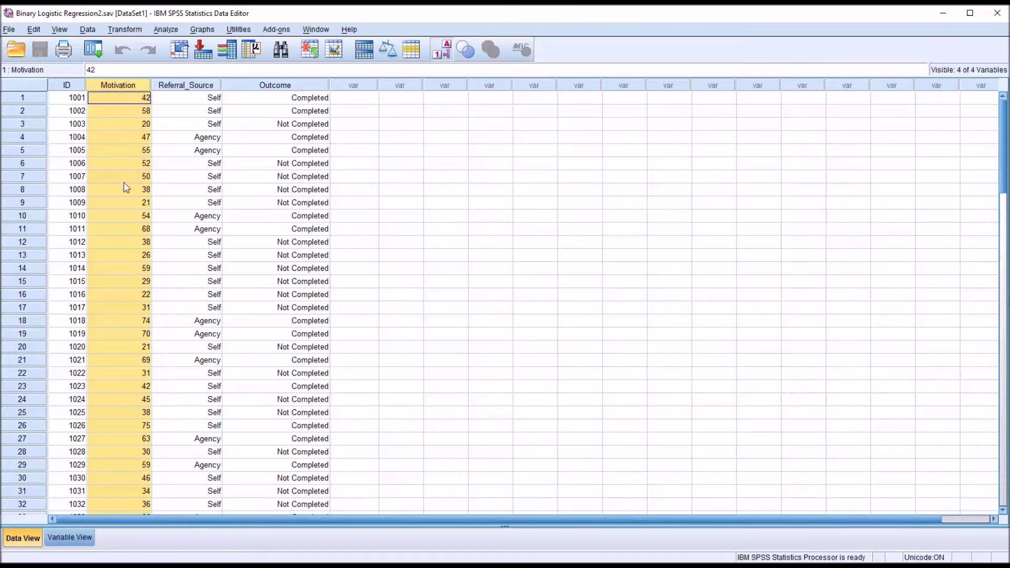
left_click(120, 201)
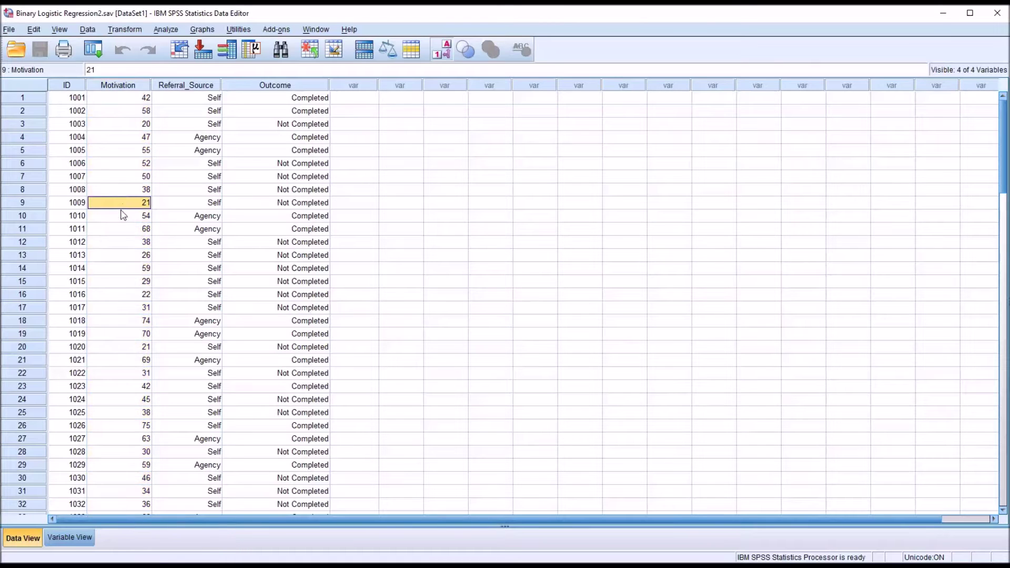
left_click(121, 268)
left_click(126, 282)
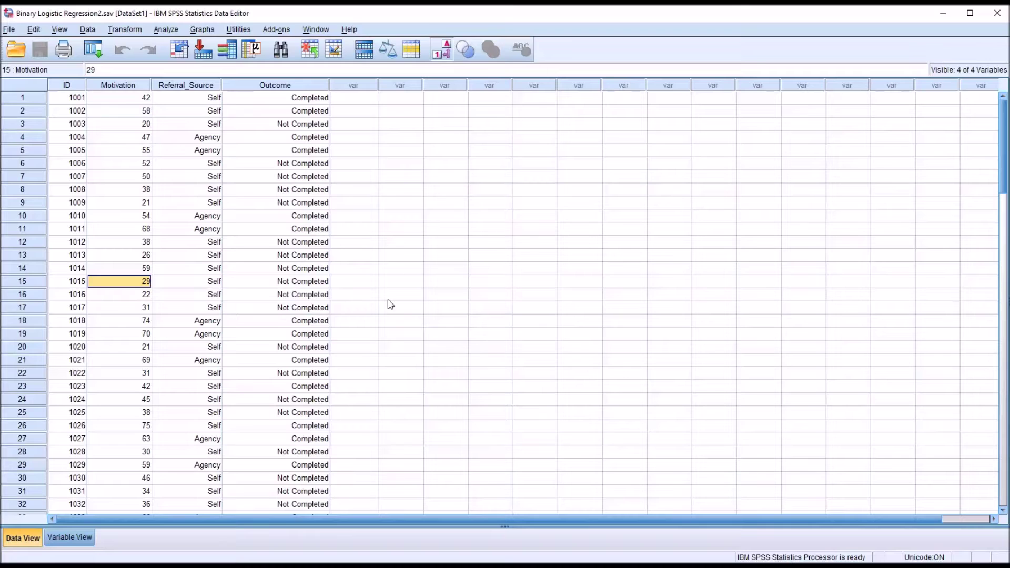
left_click(352, 99)
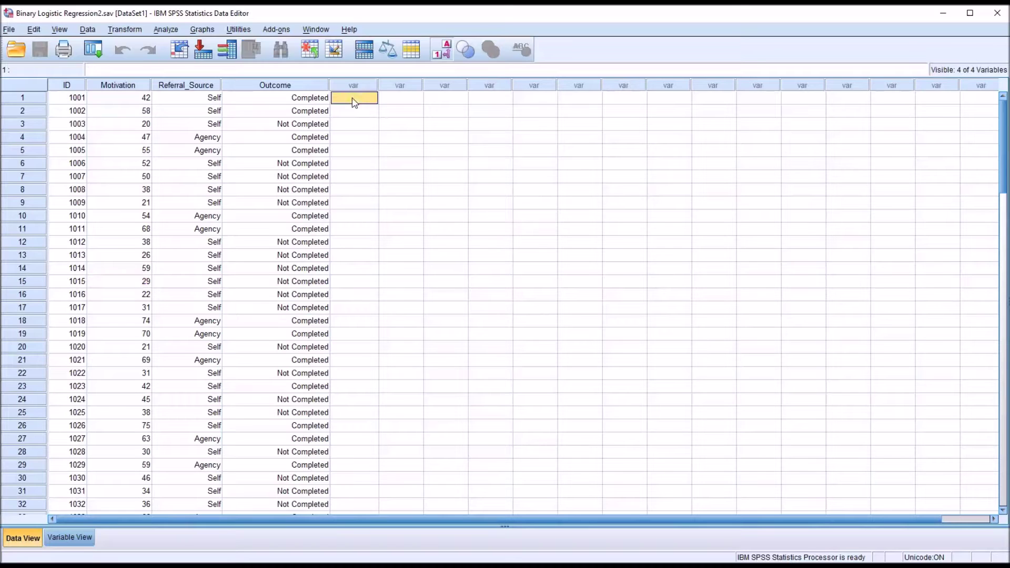
left_click(184, 86)
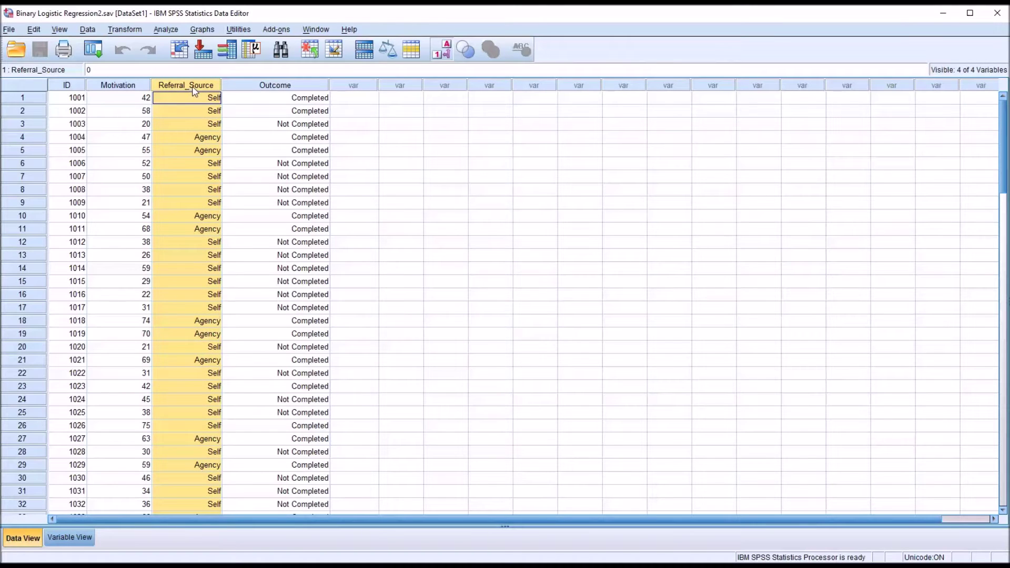
Step: Browse the Analyze menu without choosing anything, then reselect the Referral_Source column
left_click(165, 30)
mouse_move(182, 63)
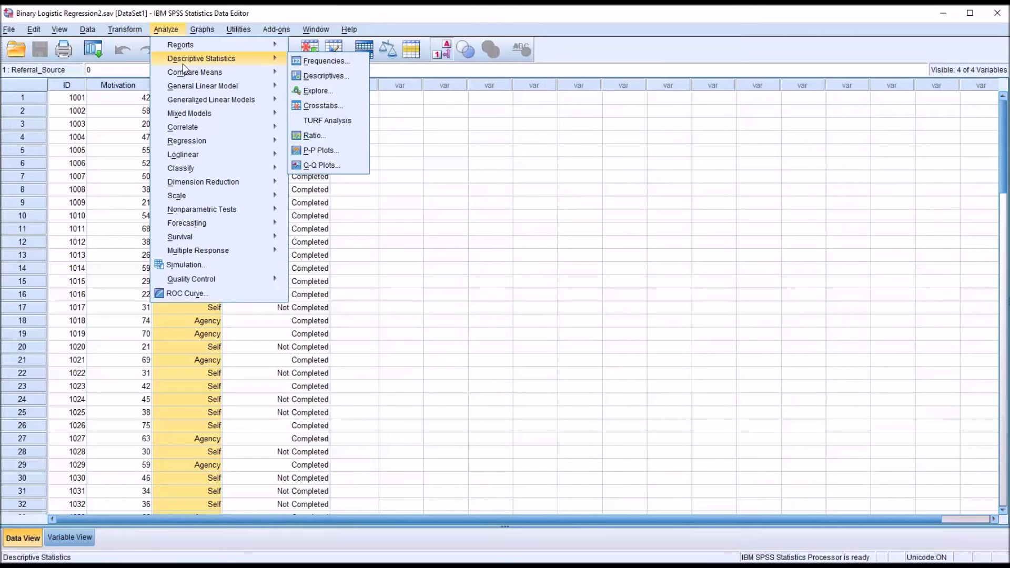
left_click(418, 113)
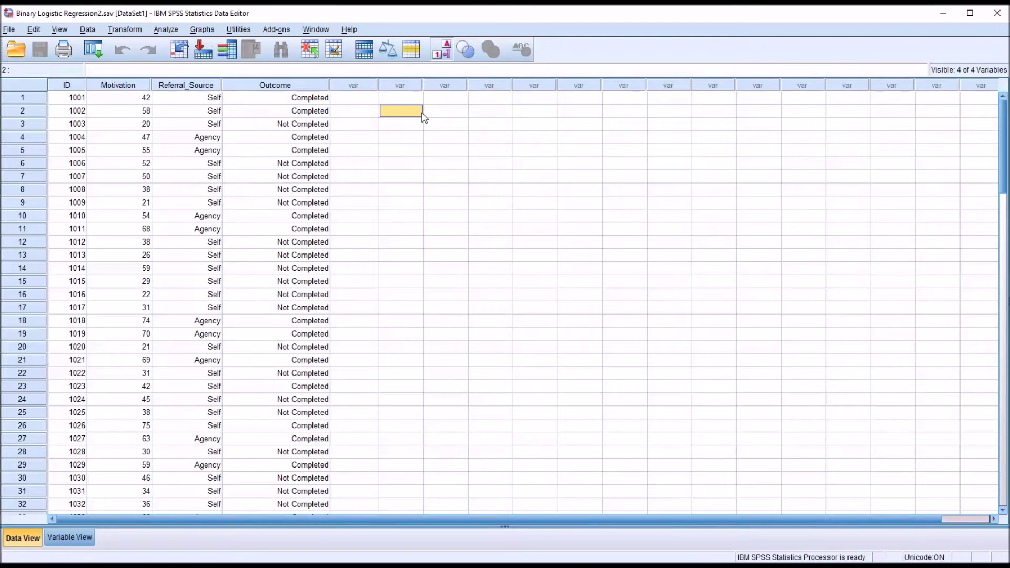
left_click(258, 88)
left_click(189, 88)
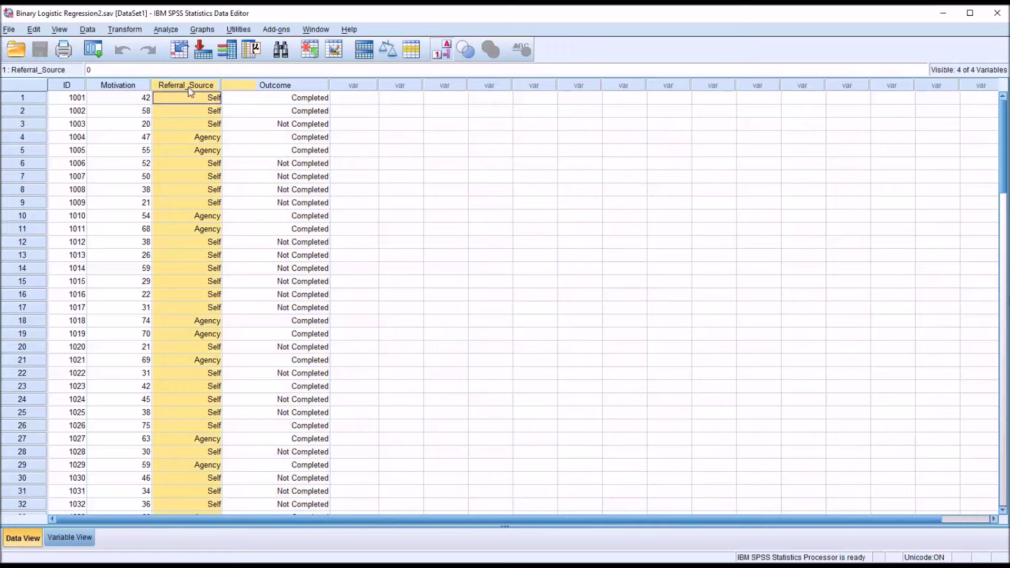
Step: Set up Crosstabs with Referral_Source in rows and Outcome in columns, opening Statistics for chi-square
left_click(164, 31)
mouse_move(216, 62)
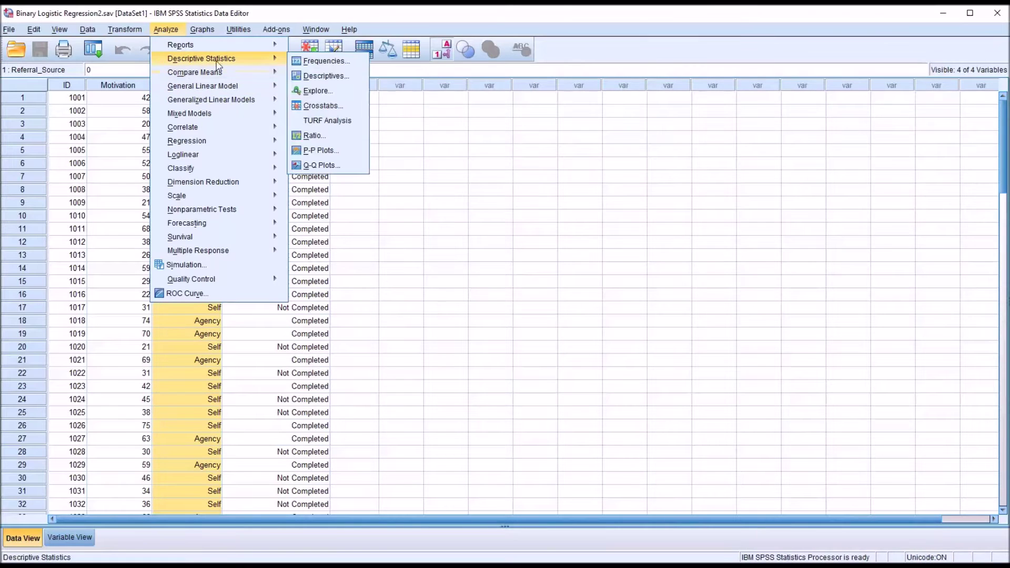
left_click(318, 106)
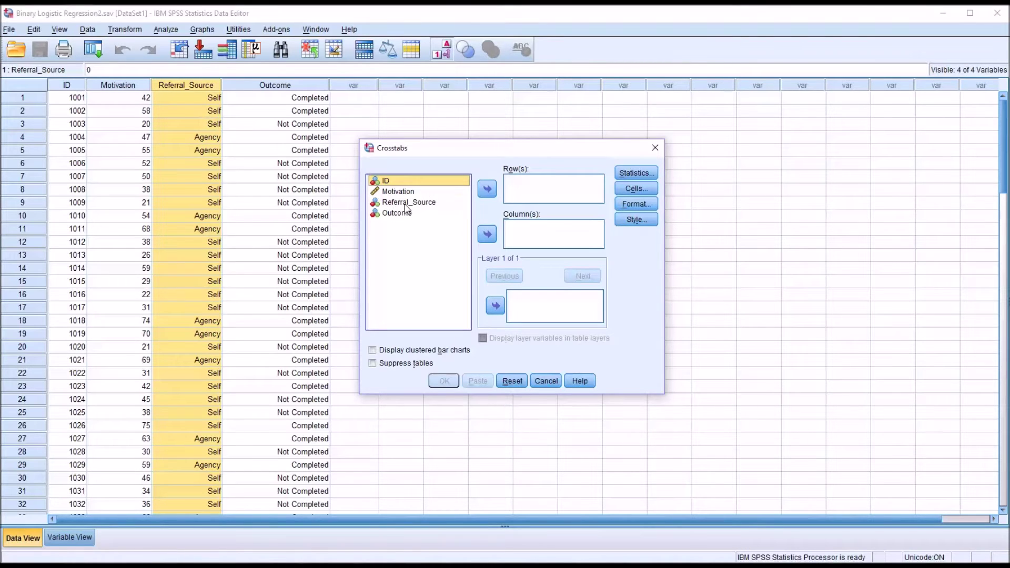
left_click_drag(405, 204, 529, 189)
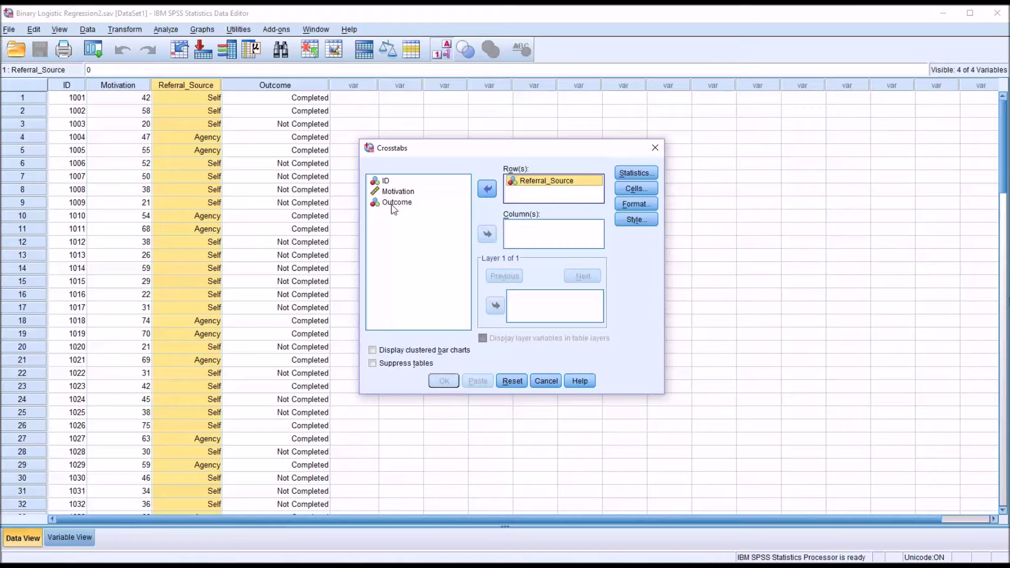
left_click_drag(393, 206, 525, 232)
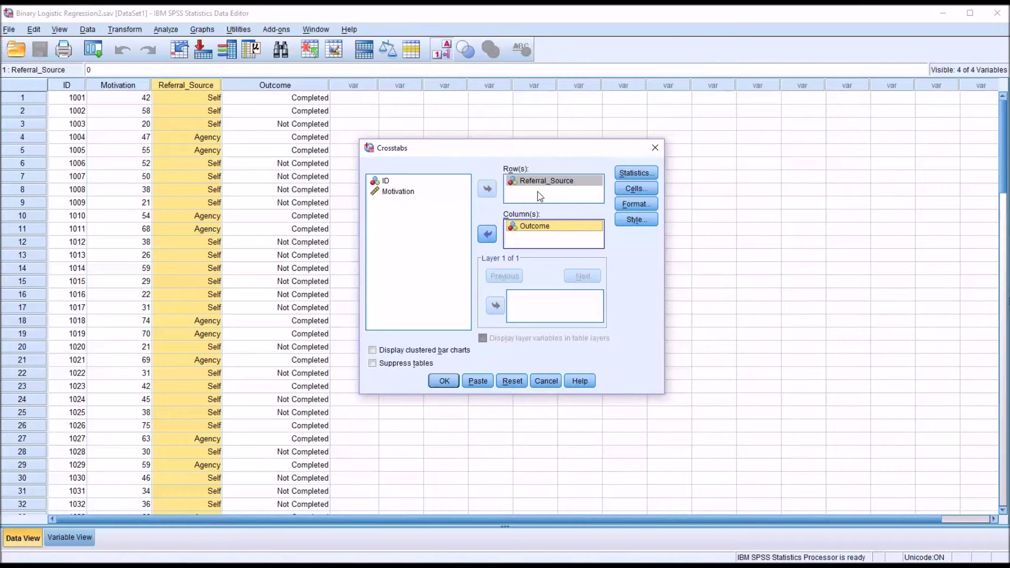
left_click(636, 174)
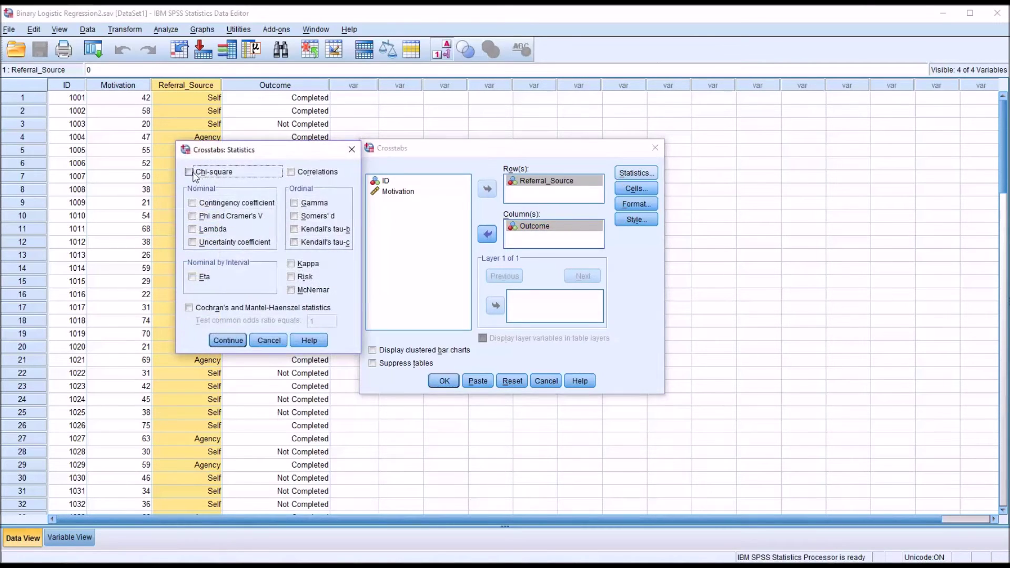
Step: Keep chi-square, add expected counts plus row, column and total percentages, and run the crosstab
left_click(227, 341)
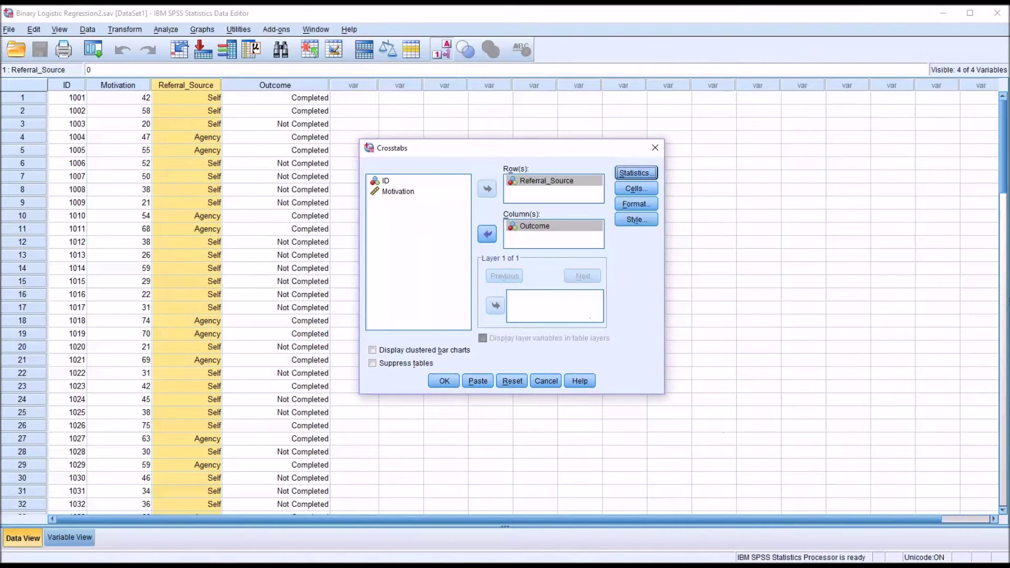
left_click(635, 189)
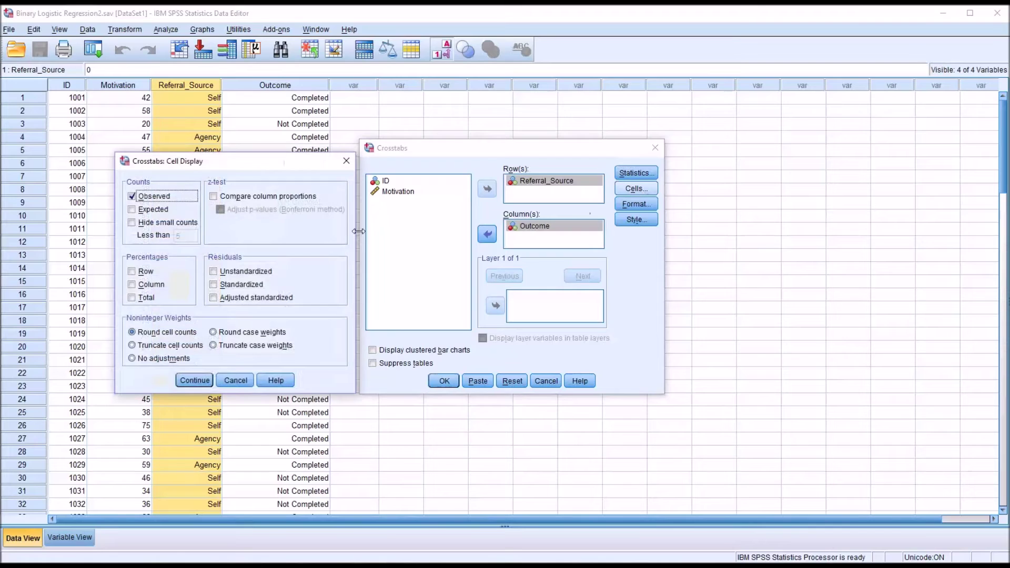
left_click(132, 209)
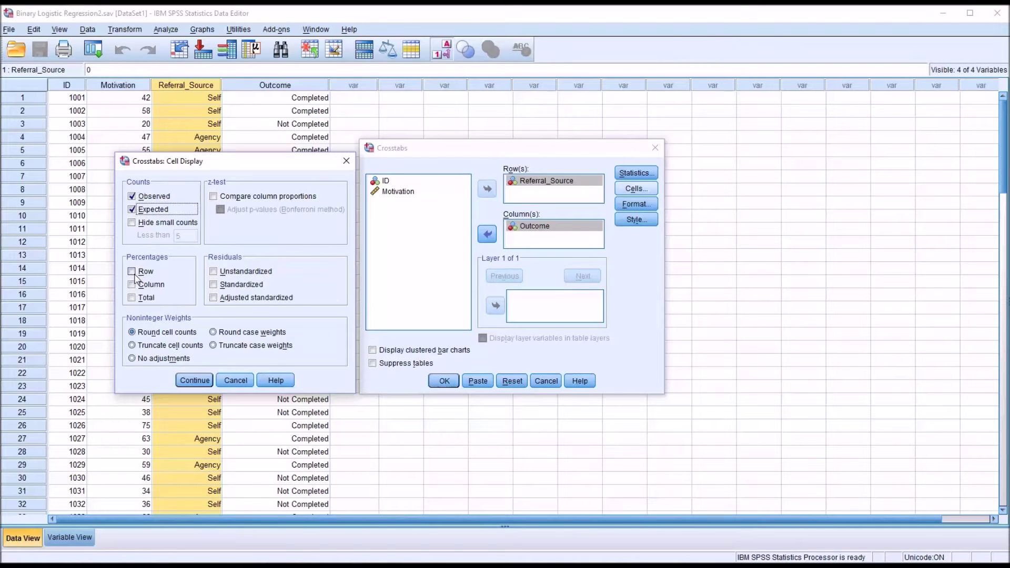
left_click(132, 272)
left_click(132, 284)
left_click(132, 297)
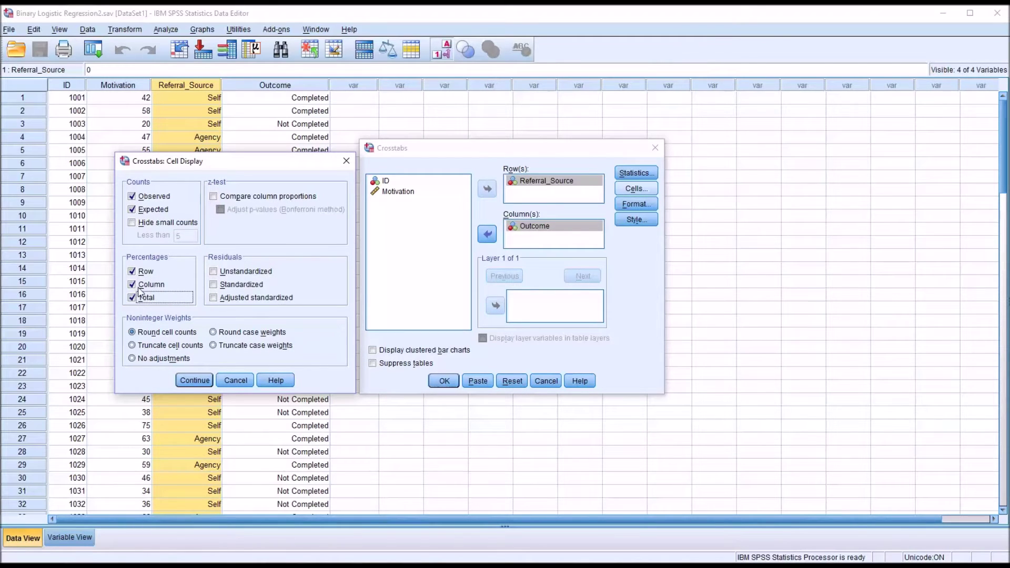
left_click(185, 381)
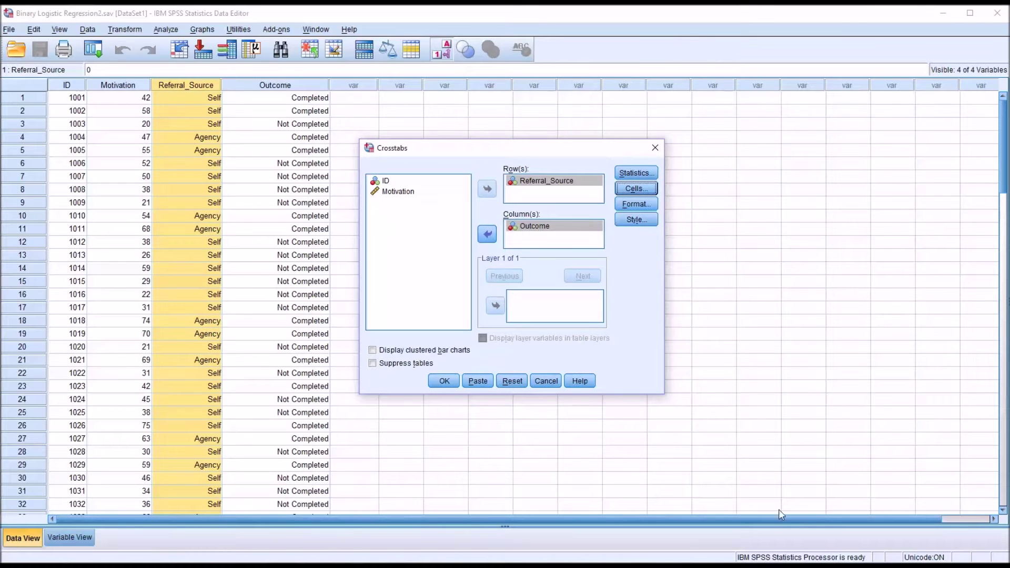
left_click(445, 382)
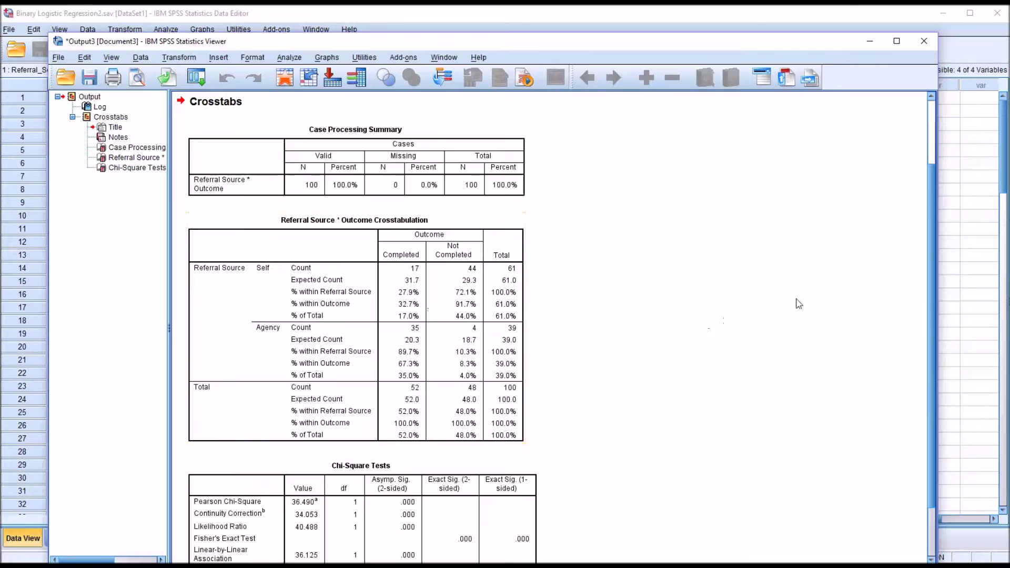
scroll(926, 297, "down", 2)
scroll(926, 297, "up", 2)
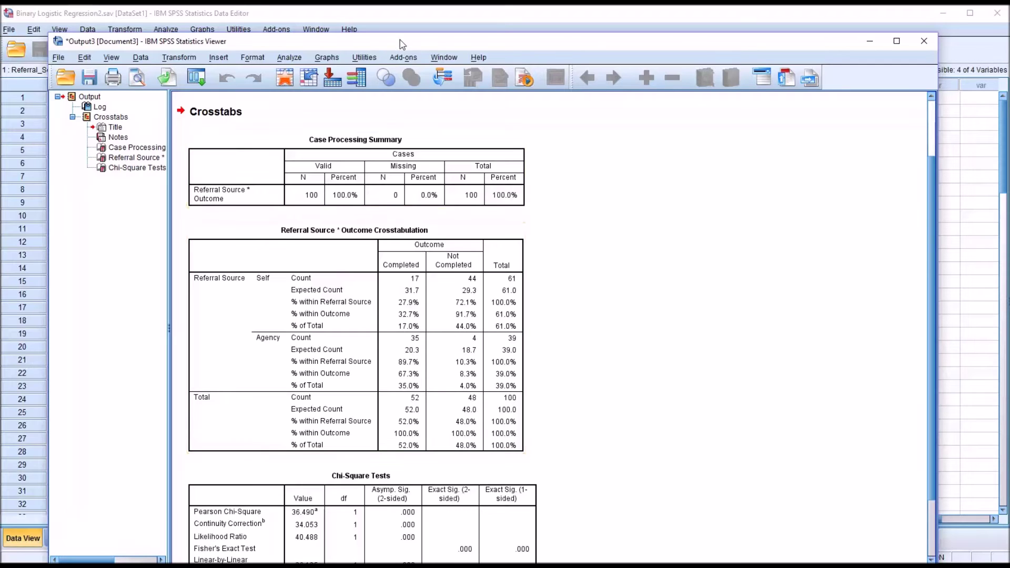
left_click_drag(401, 47, 402, 26)
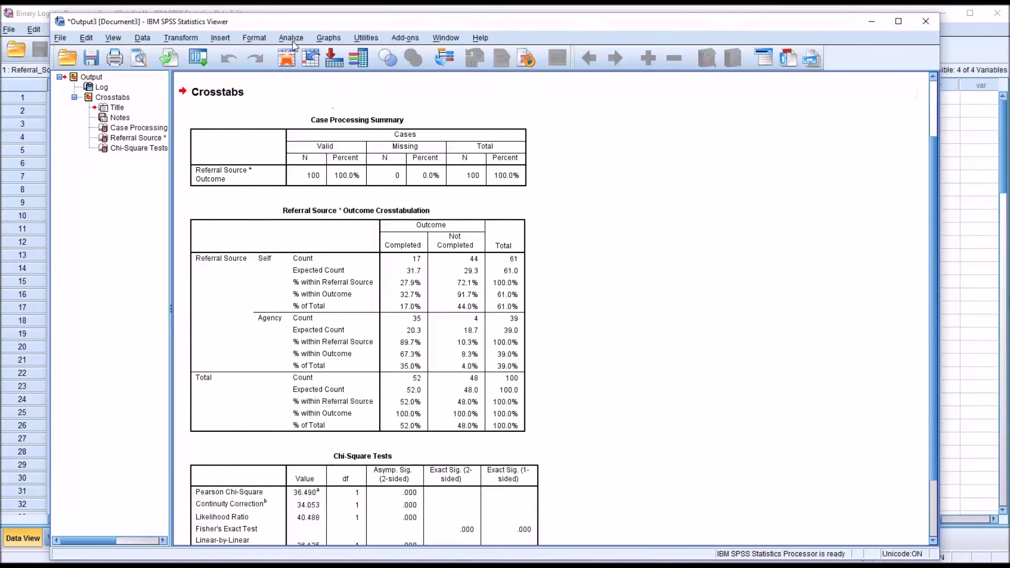
left_click(290, 38)
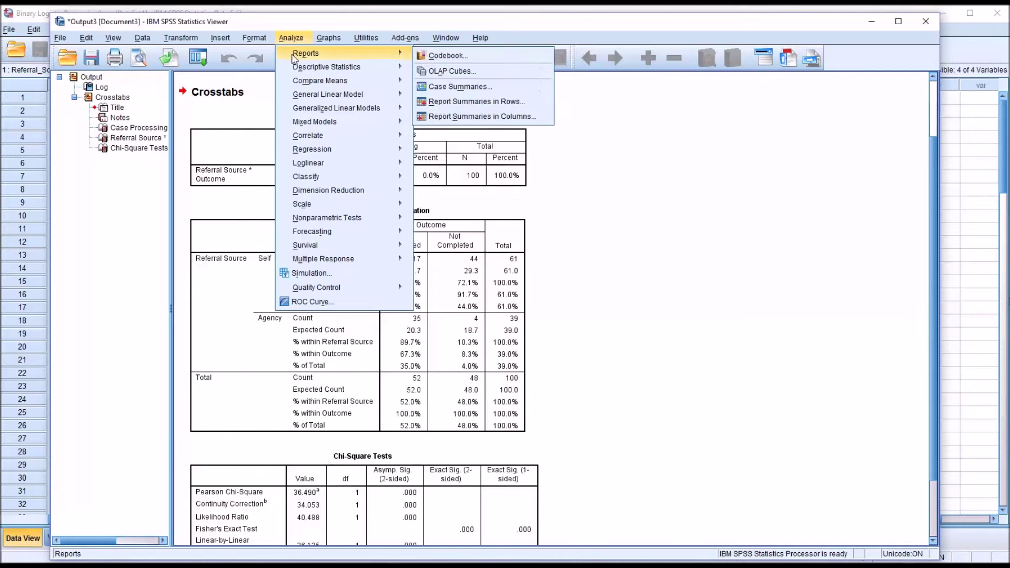
Step: Set up Binary Logistic with Outcome as dependent and Motivation and Referral_Source as covariates
mouse_move(326, 151)
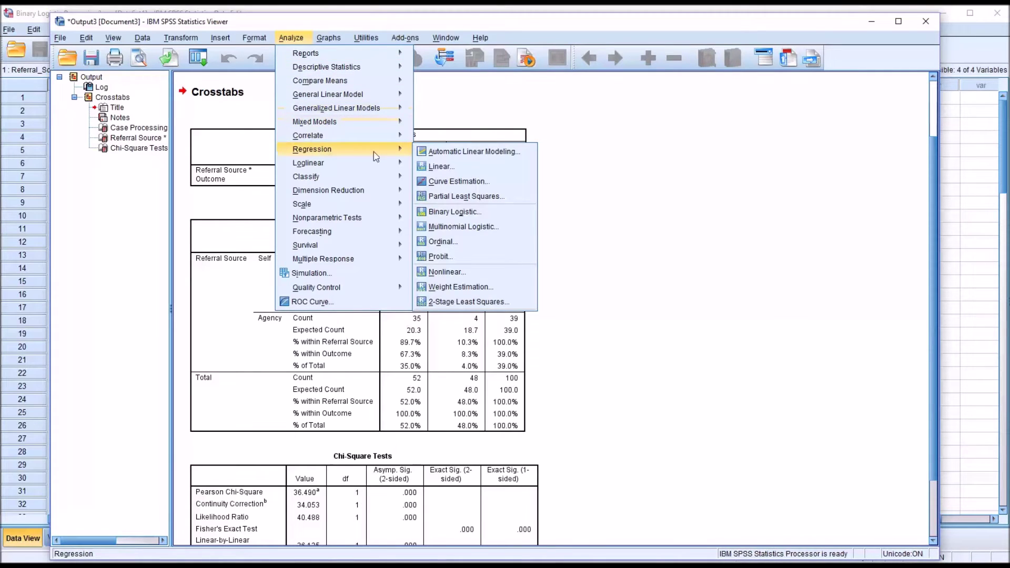
left_click(448, 212)
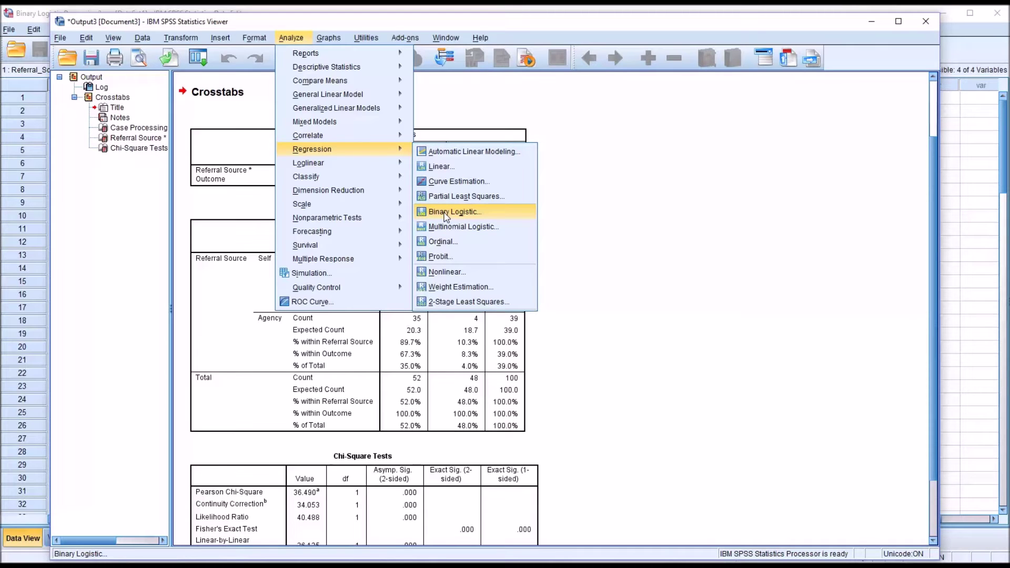
left_click(445, 213)
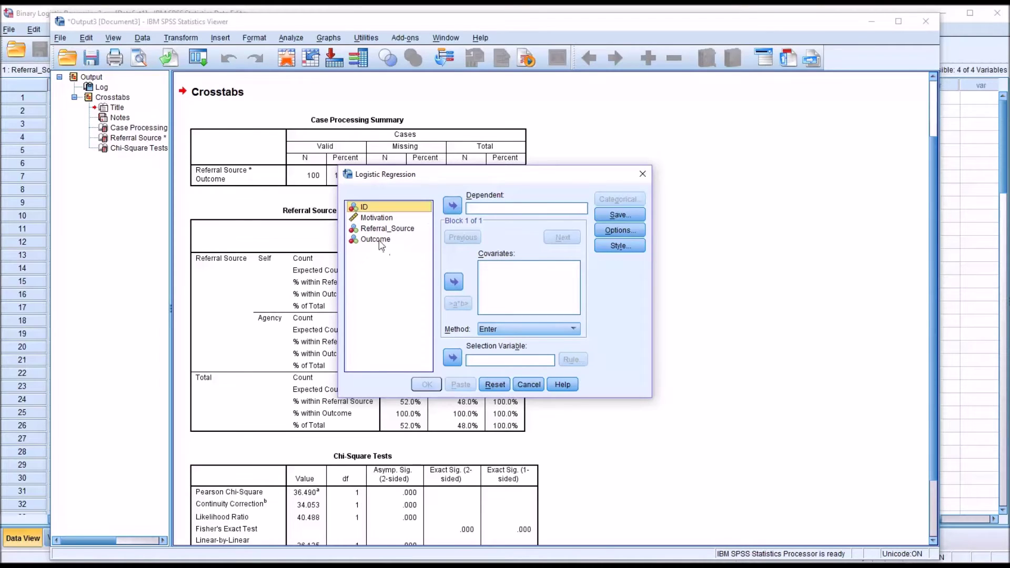
left_click_drag(378, 239, 475, 210)
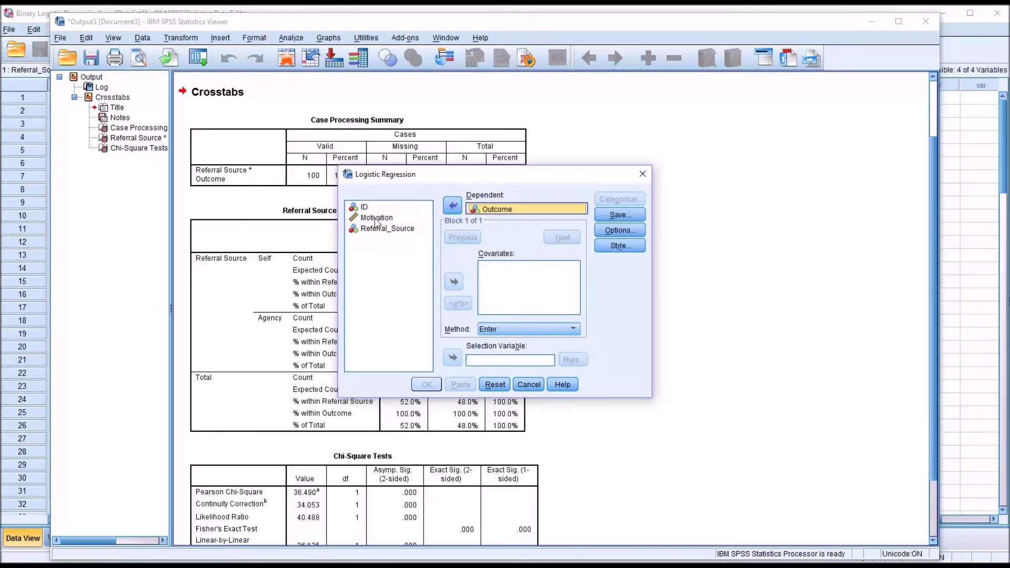
left_click_drag(376, 222, 492, 278)
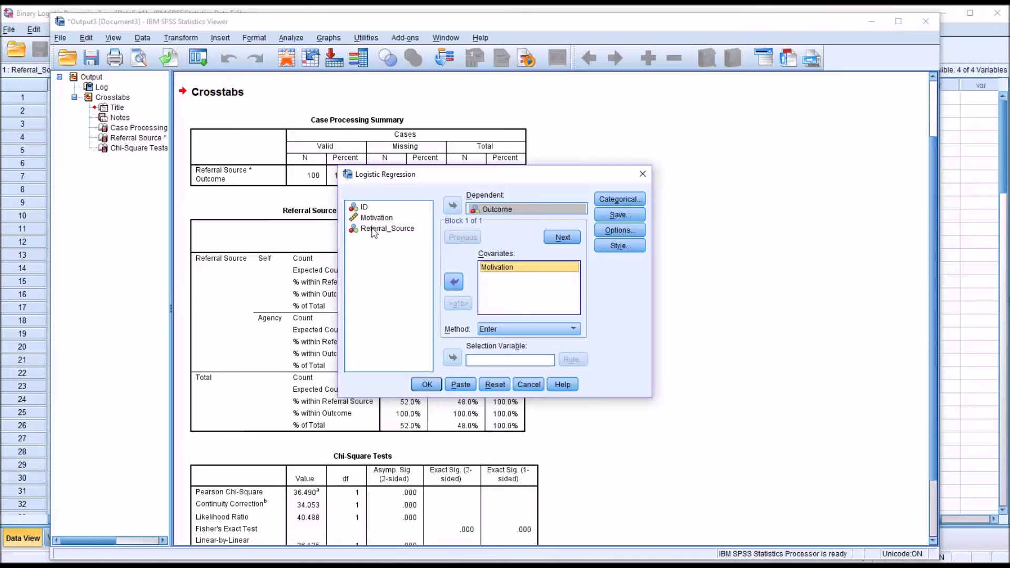
left_click_drag(374, 232, 483, 281)
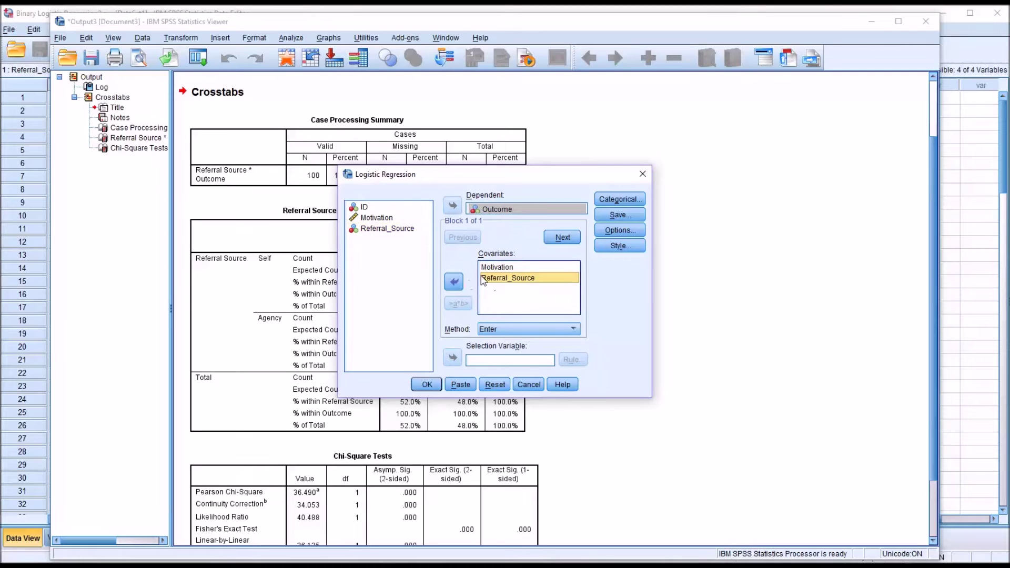
left_click(515, 268)
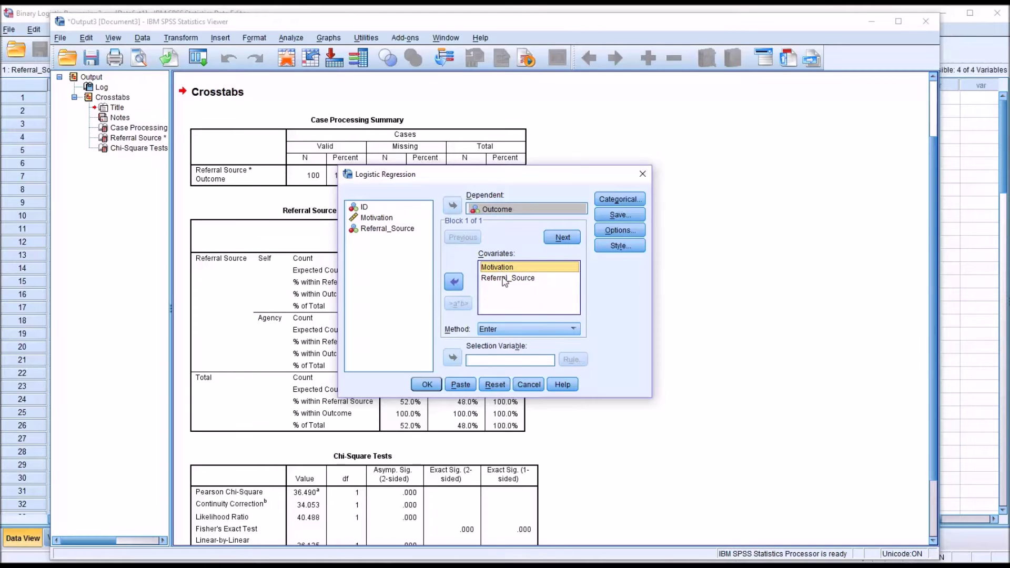
left_click(504, 279)
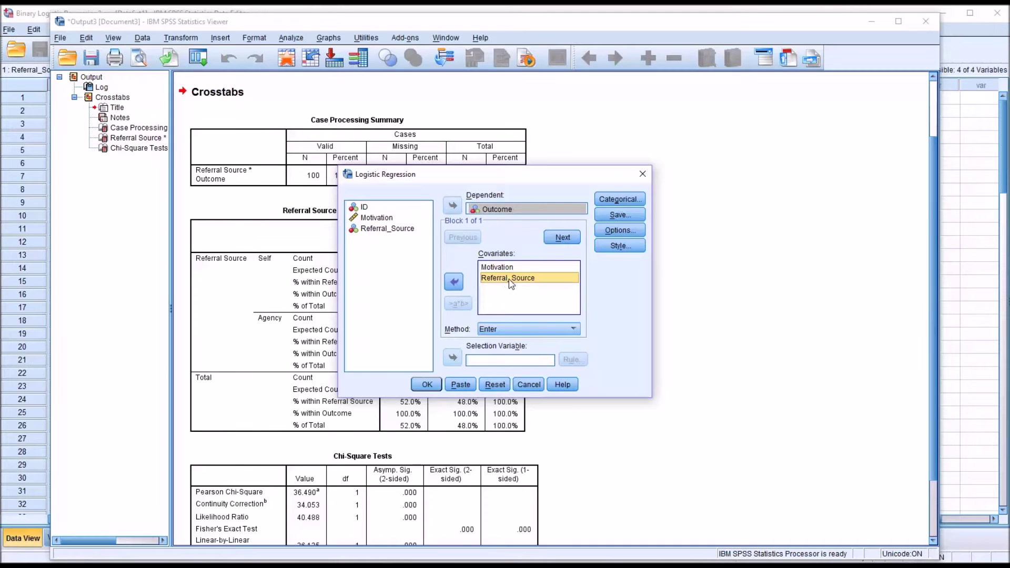
left_click(609, 204)
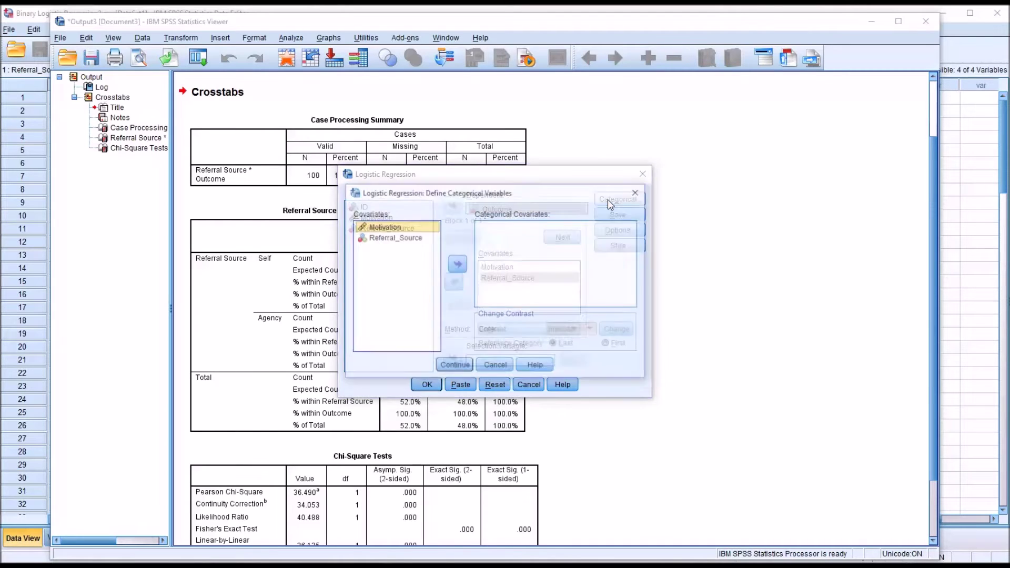
Step: Define Referral_Source as a categorical covariate with Indicator coding
left_click(394, 238)
left_click_drag(380, 241, 489, 241)
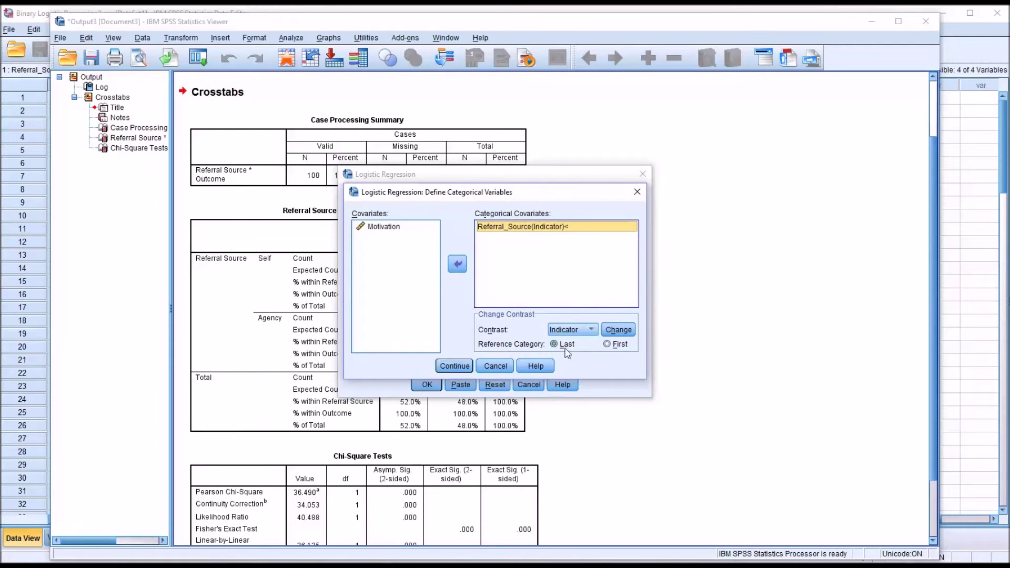
left_click(455, 366)
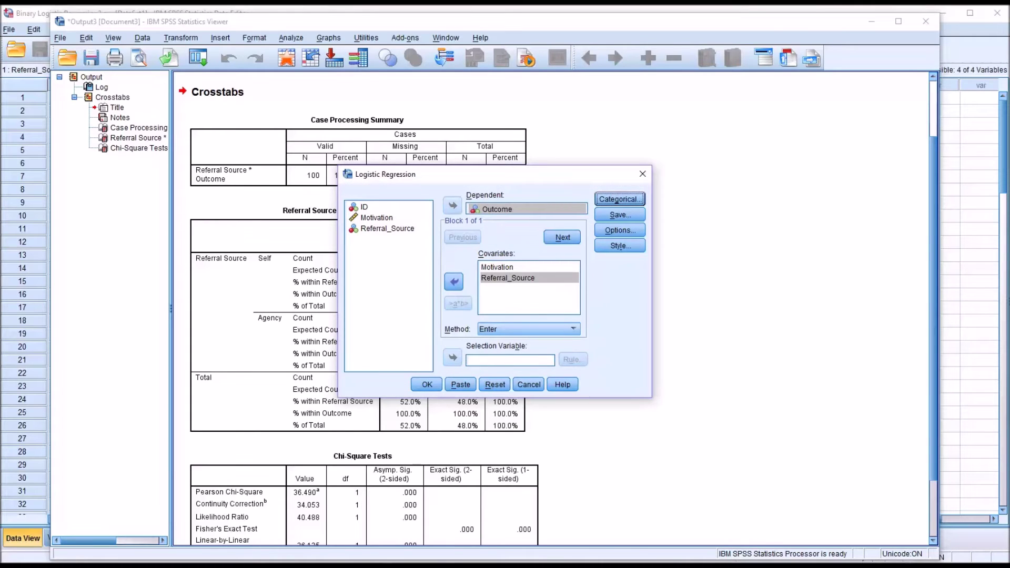
Step: Save predicted probabilities and predicted group membership as new variables
left_click(628, 218)
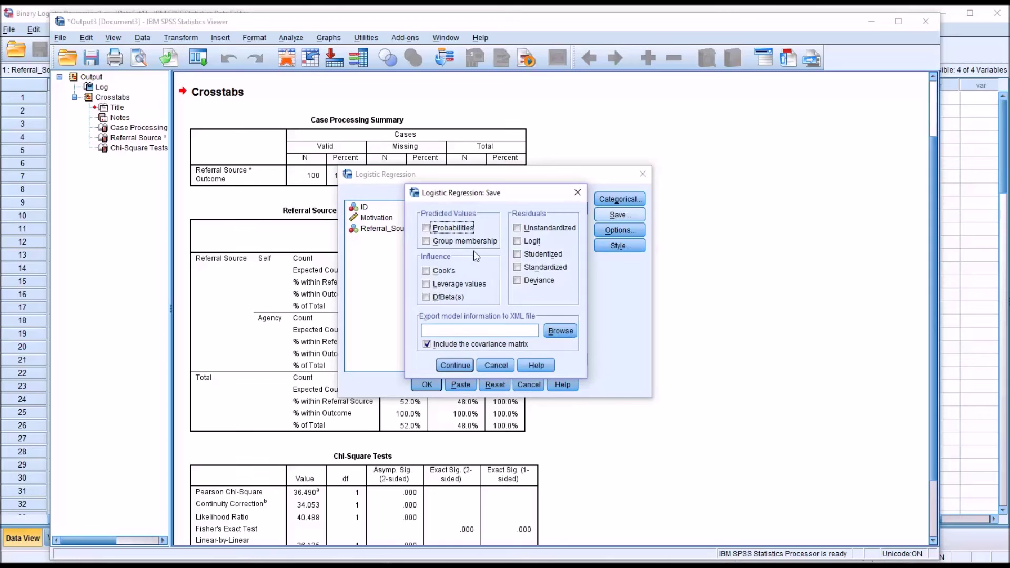
left_click(427, 242)
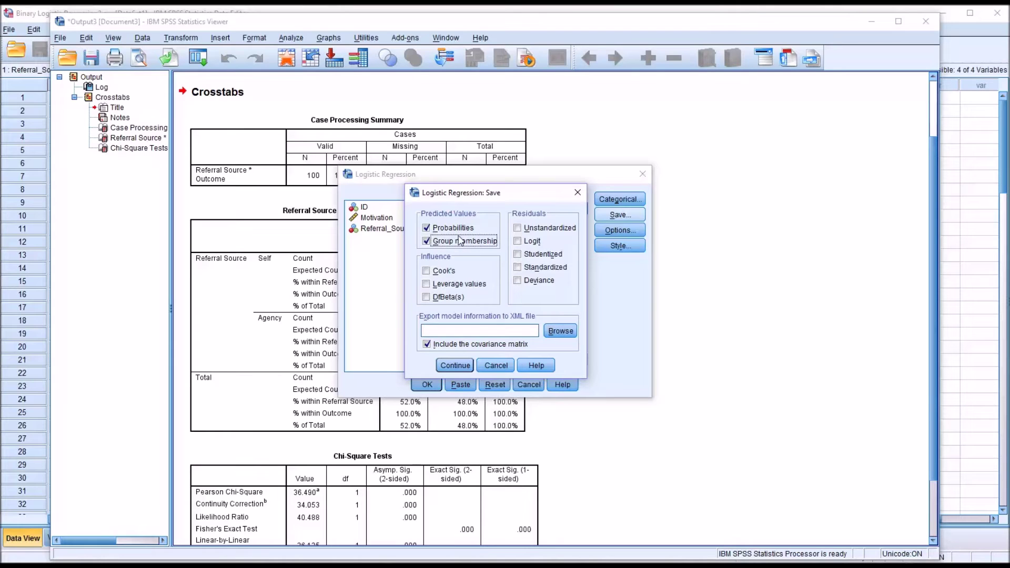
left_click(454, 365)
left_click(613, 231)
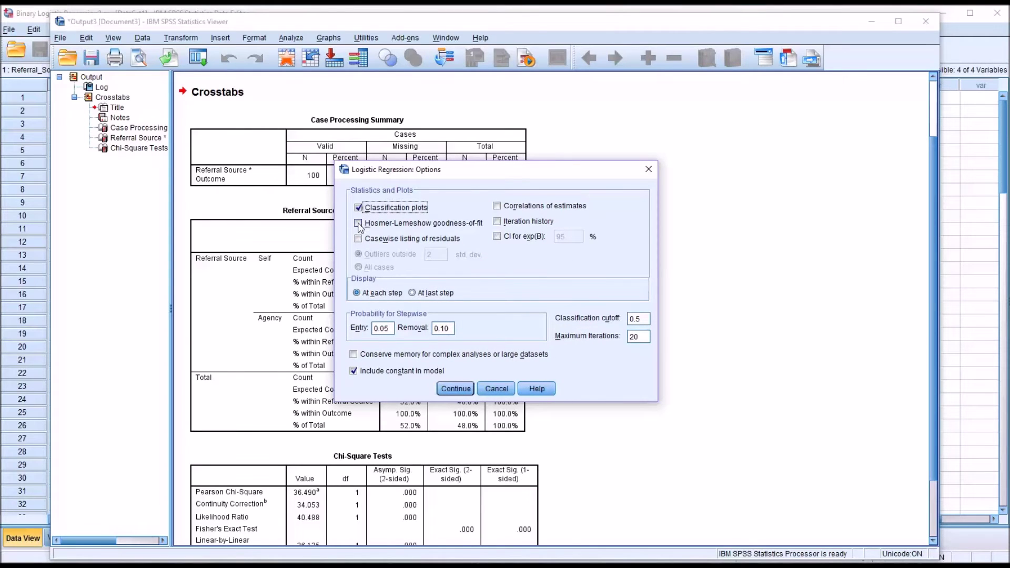
Step: Request the Hosmer-Lemeshow test and CI for exp(B), then run the logistic regression
left_click(358, 223)
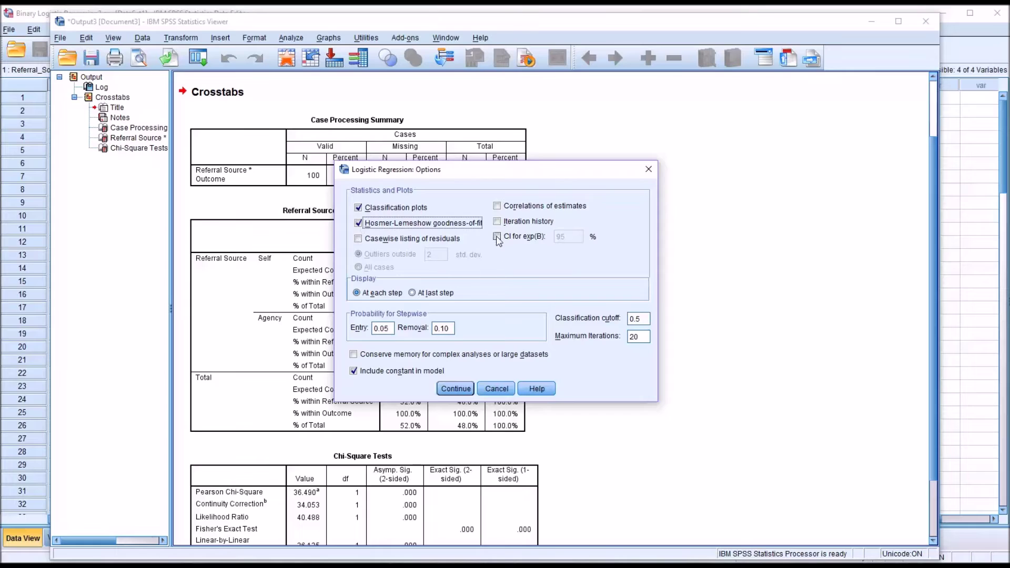
left_click(496, 237)
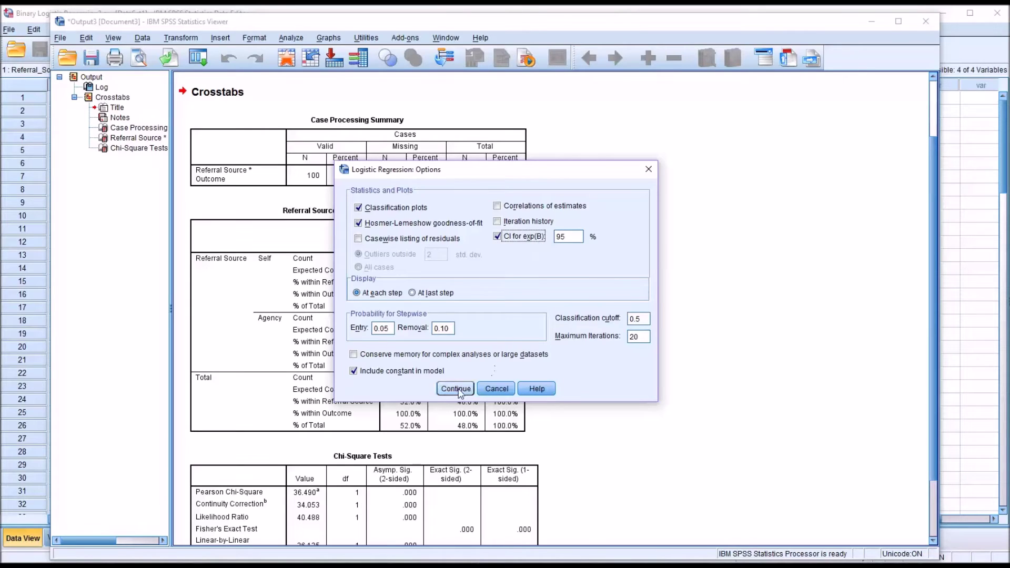
left_click(457, 389)
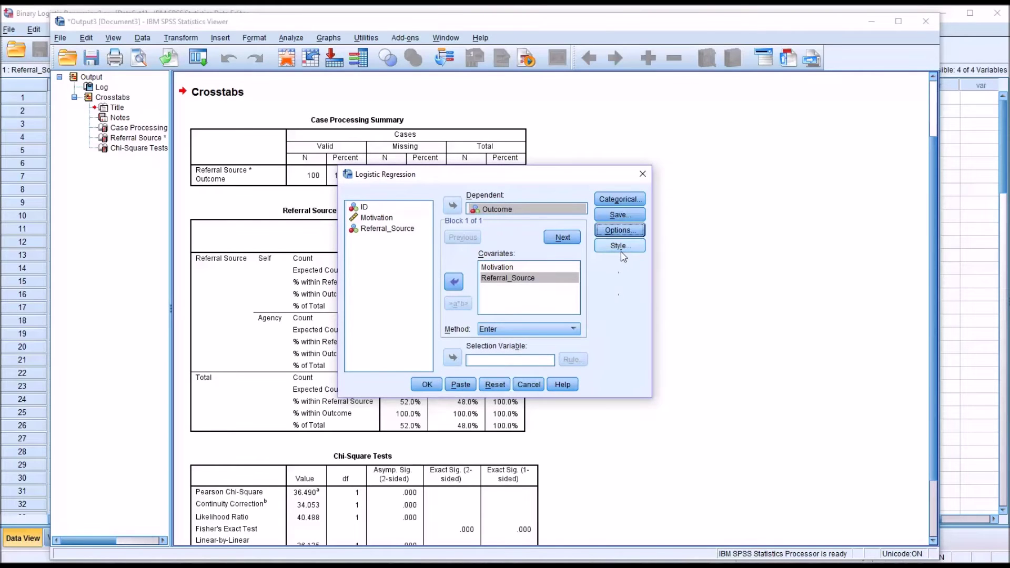
left_click(429, 384)
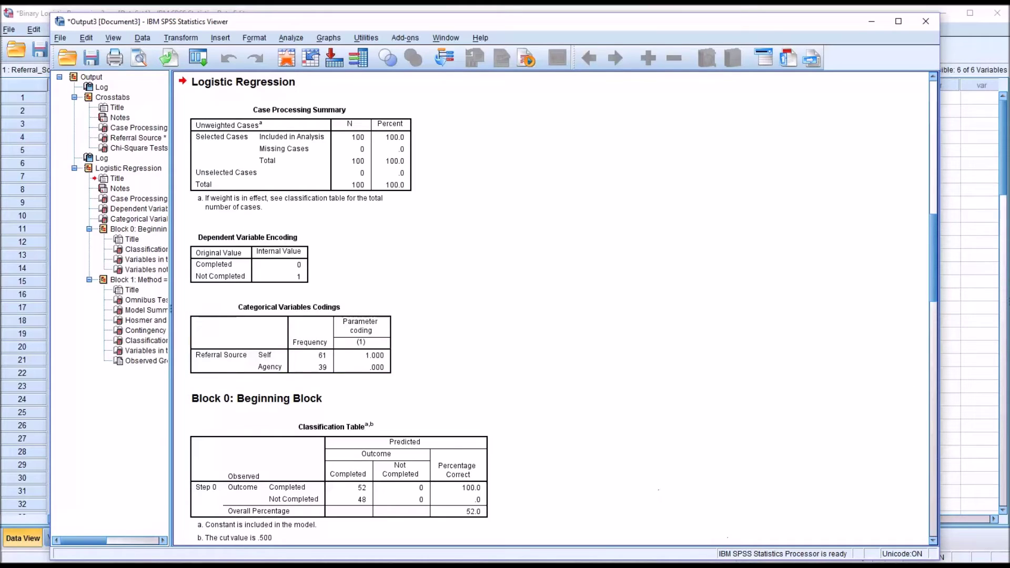
left_click_drag(933, 277, 936, 336)
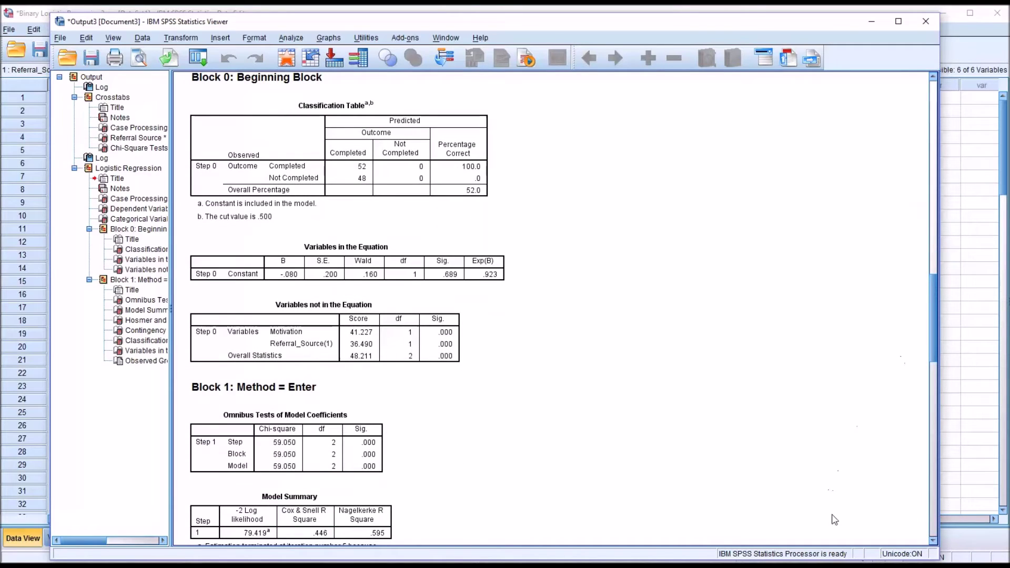
left_click_drag(931, 339, 933, 382)
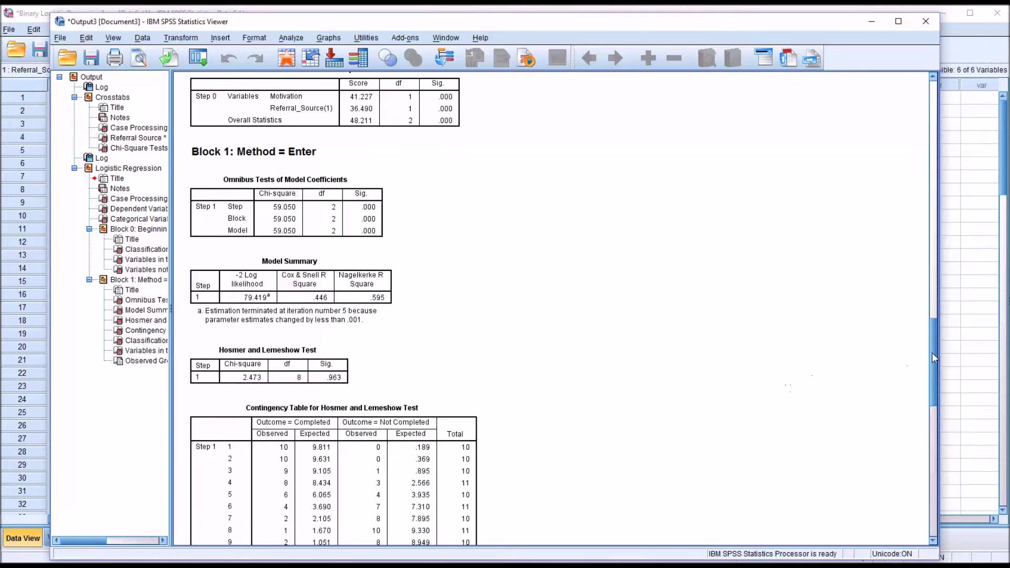
left_click_drag(935, 357, 933, 430)
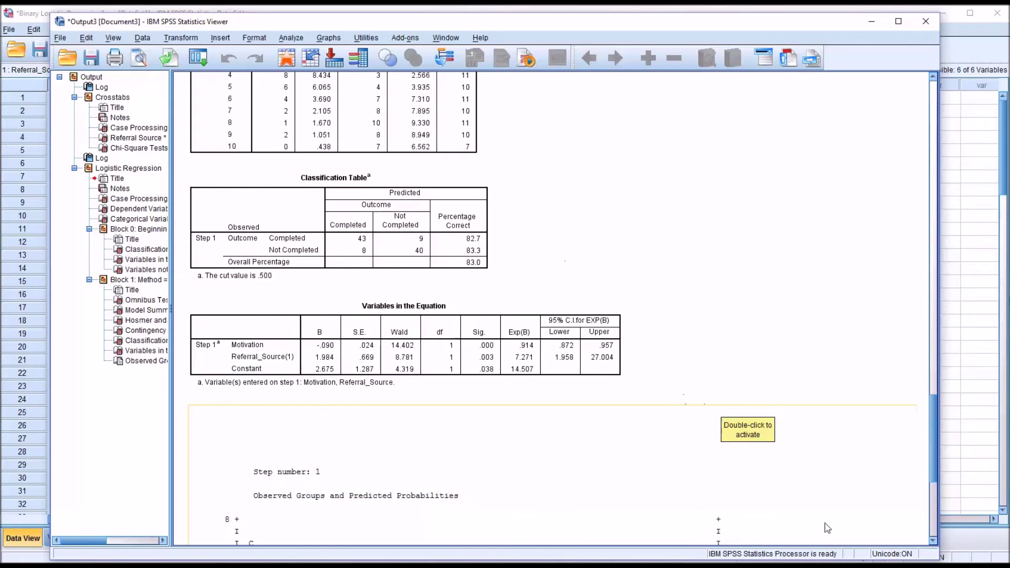
left_click(633, 510)
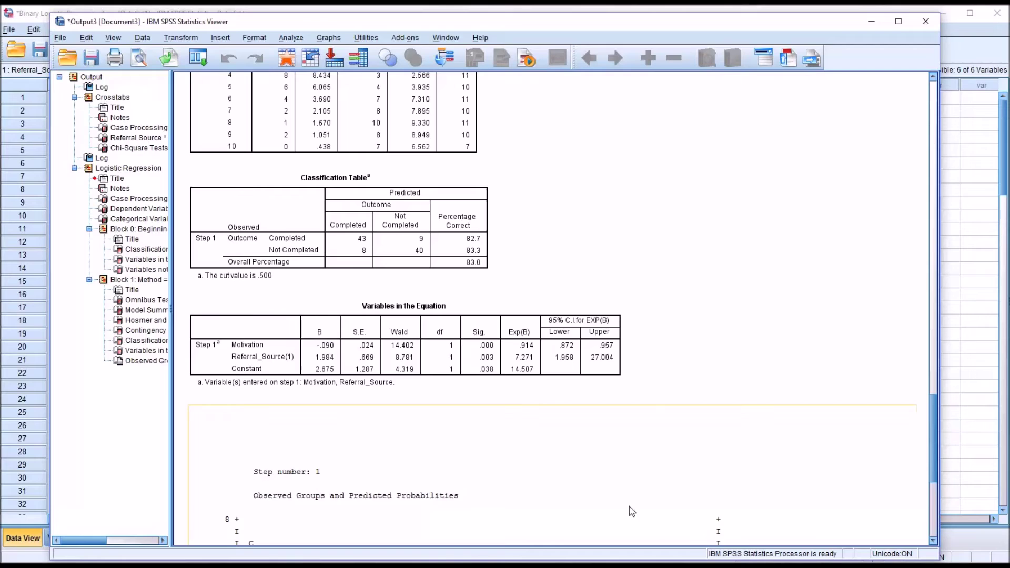
left_click(479, 366)
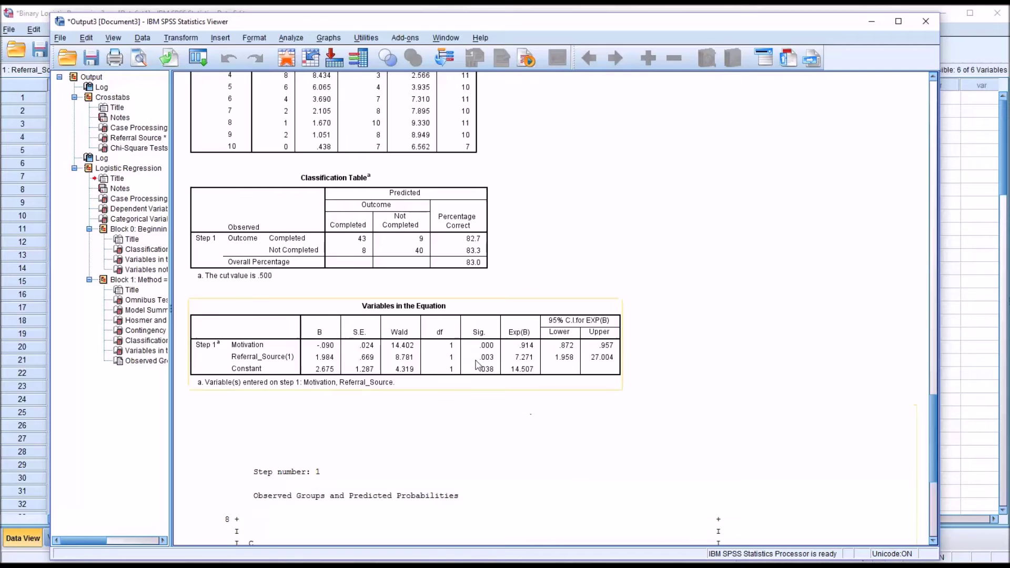
left_click(617, 408)
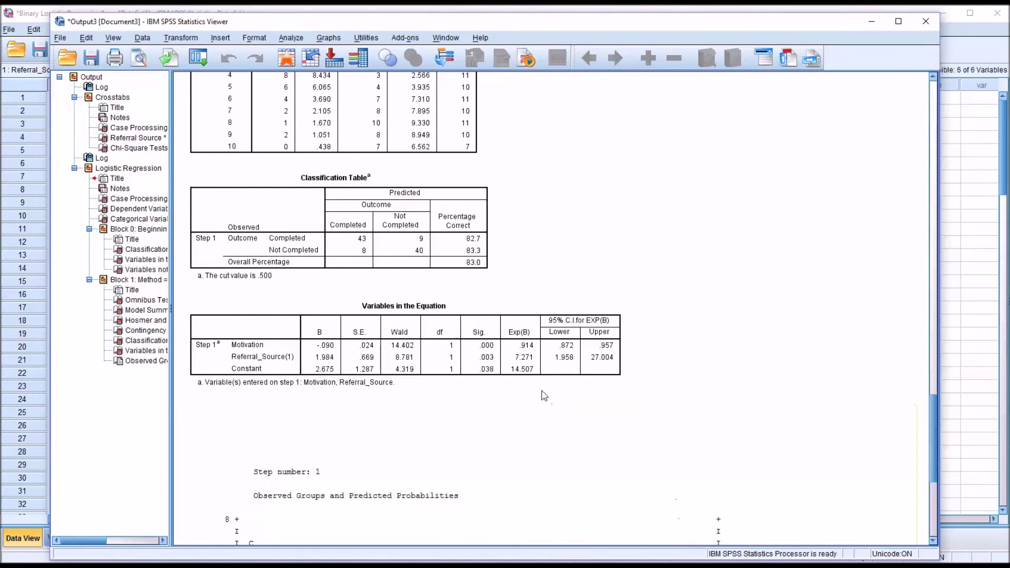
left_click(497, 348)
scroll(927, 413, "down", 8)
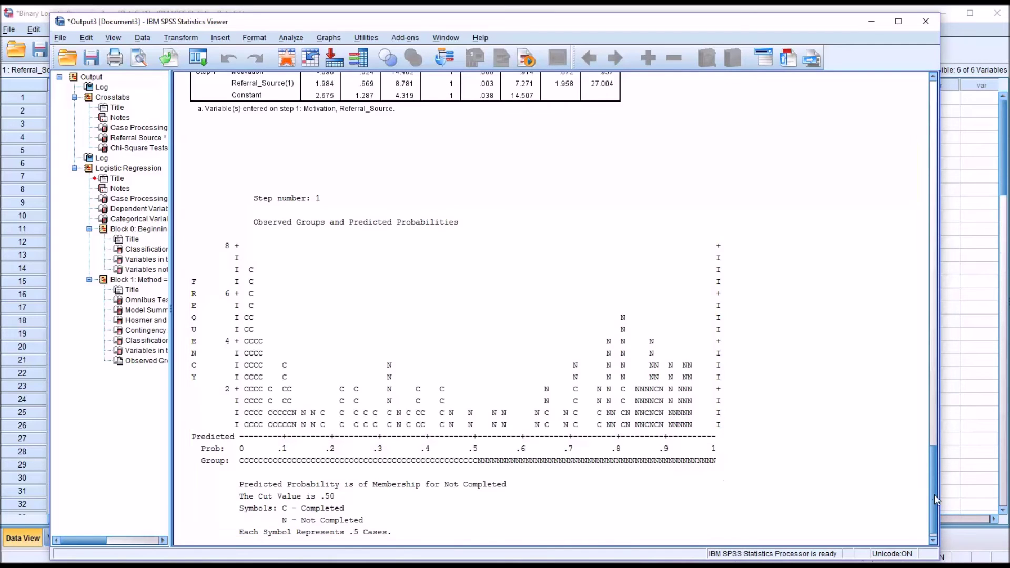
scroll(913, 450, "up", 10)
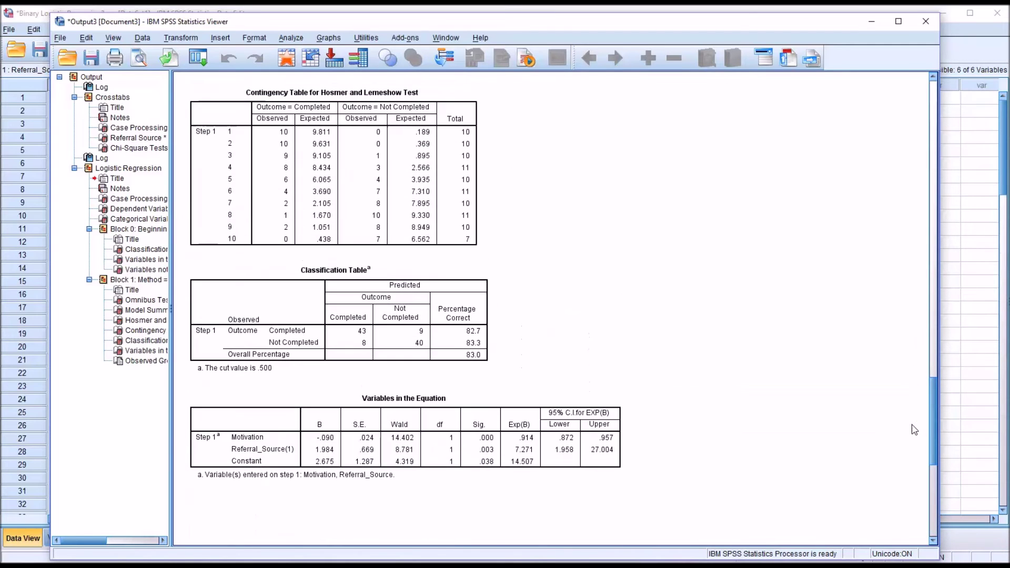
left_click(480, 448)
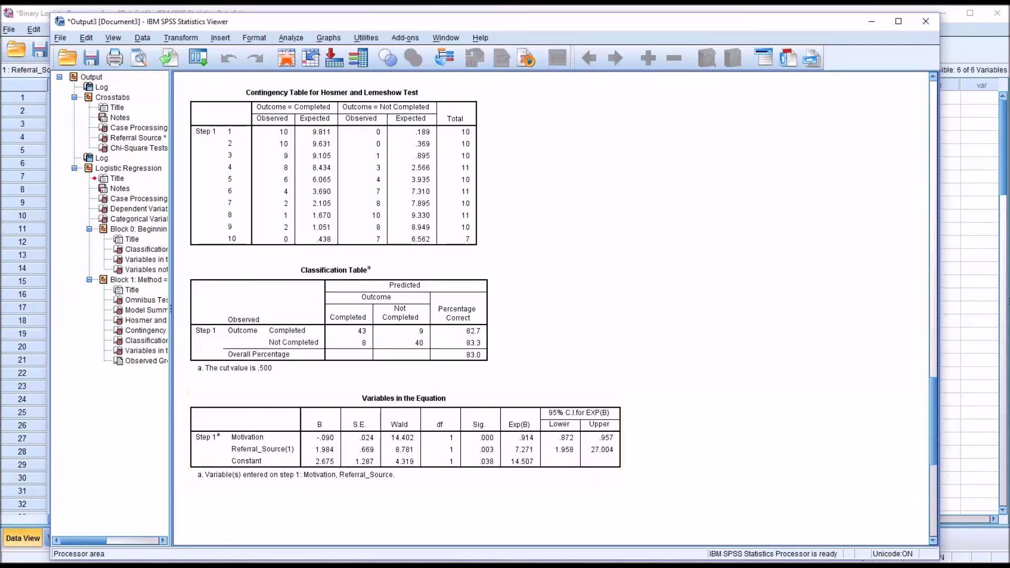
left_click(571, 524)
left_click(518, 440)
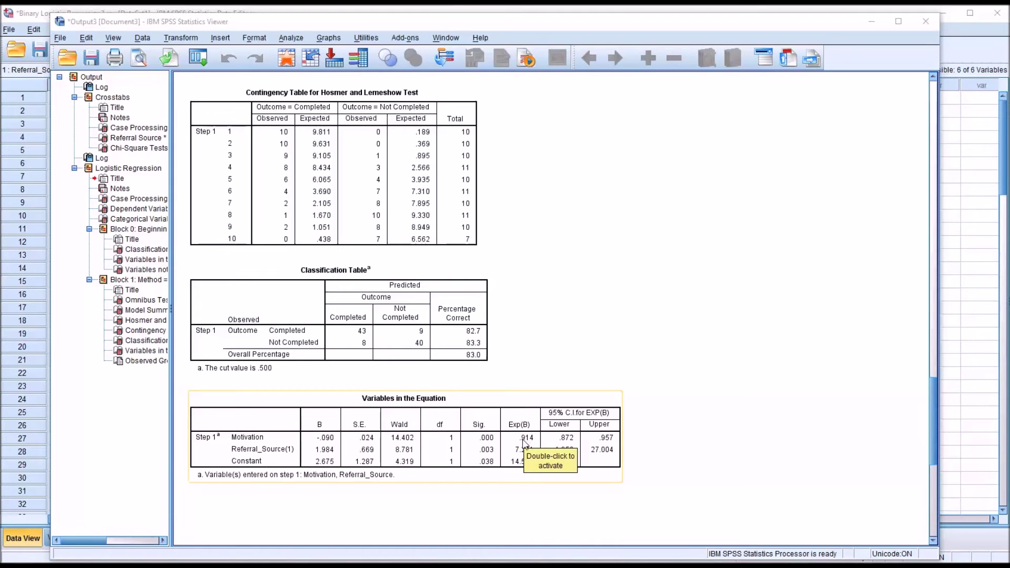
left_click(646, 467)
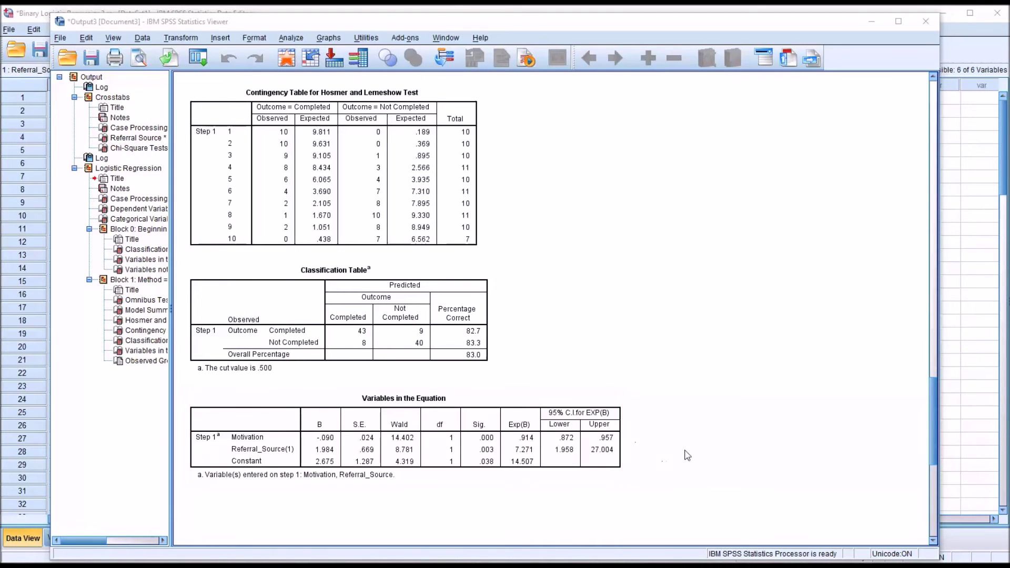
left_click(424, 410)
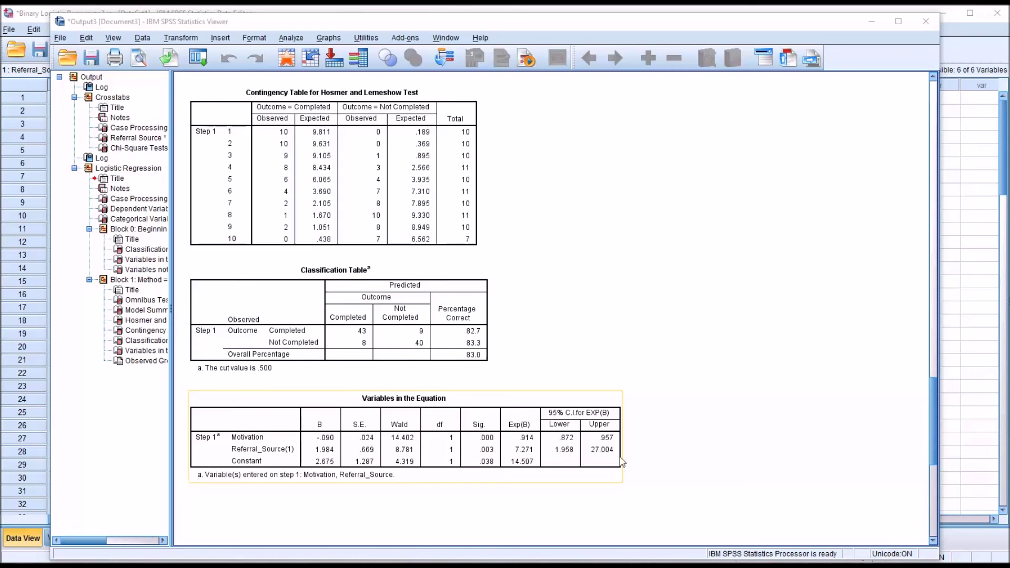
left_click(646, 489)
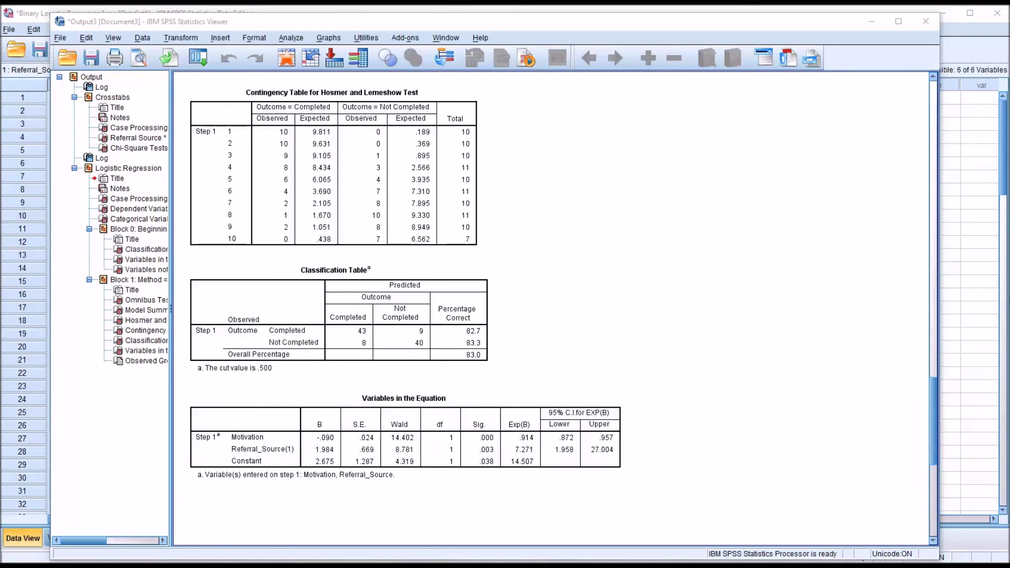
left_click(280, 451)
left_click(44, 18)
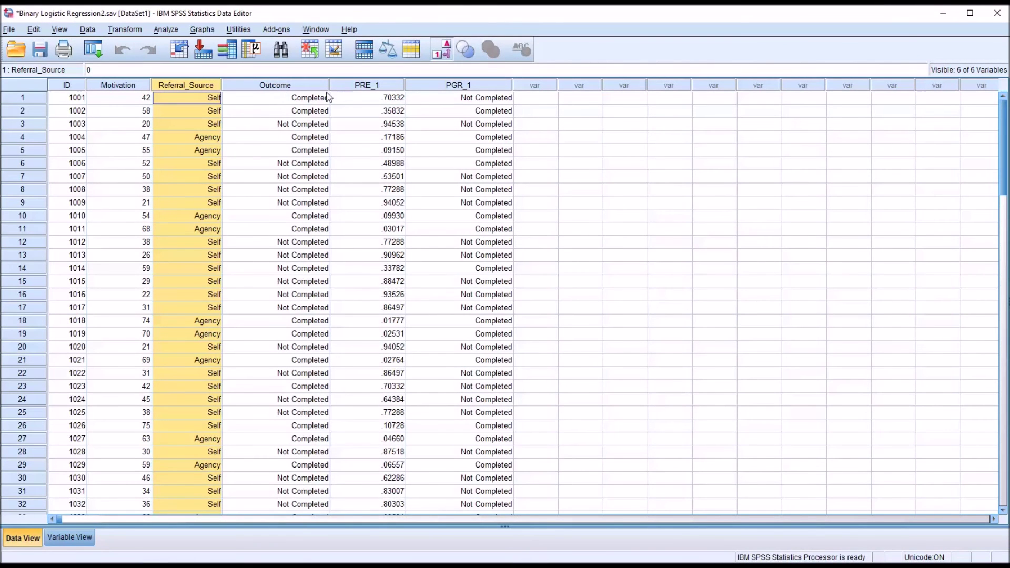
Step: Select the saved PRE_1 and PGR_1 columns in turn to inspect them
left_click(371, 86)
left_click(427, 88)
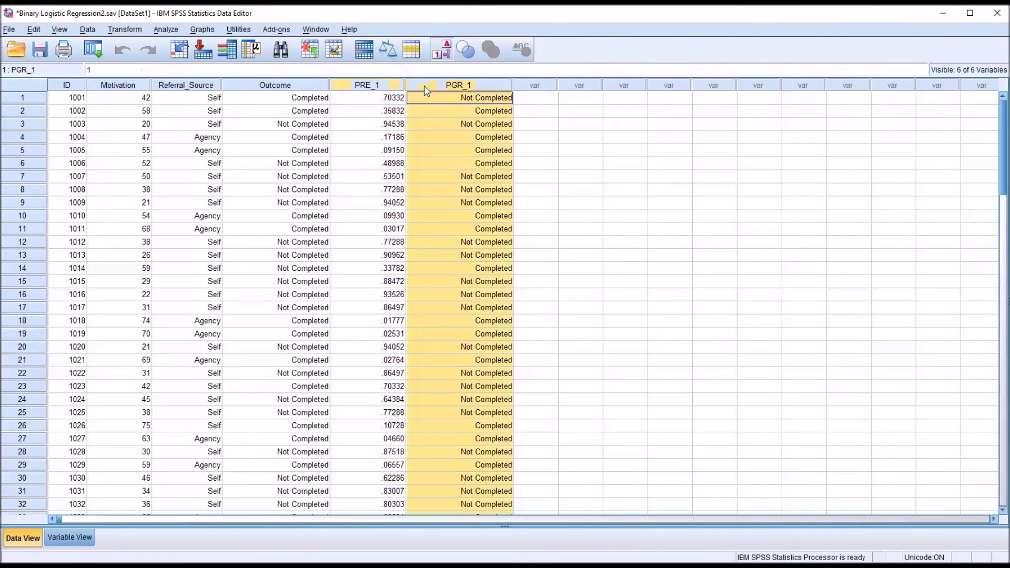
left_click(371, 87)
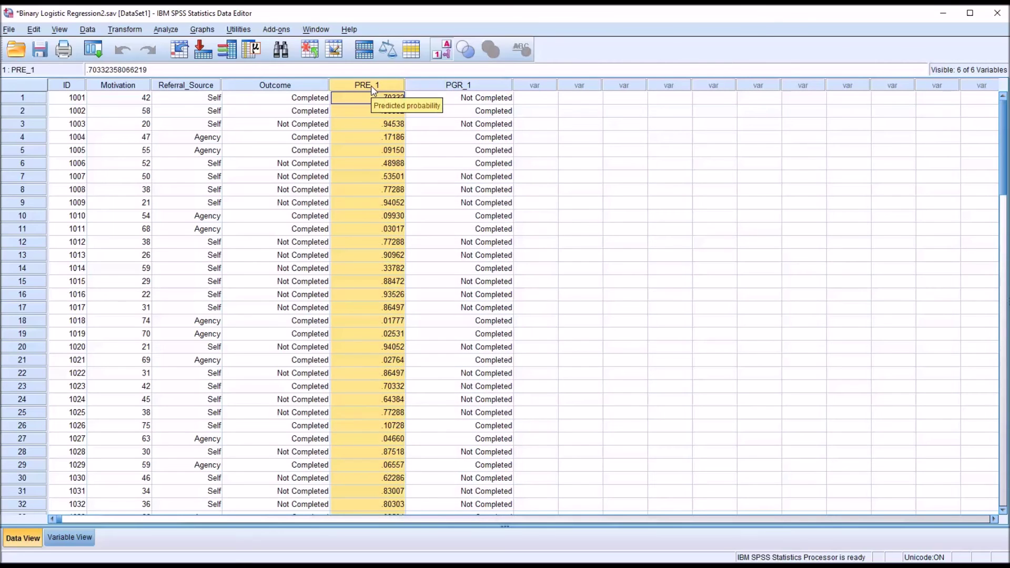
left_click(440, 89)
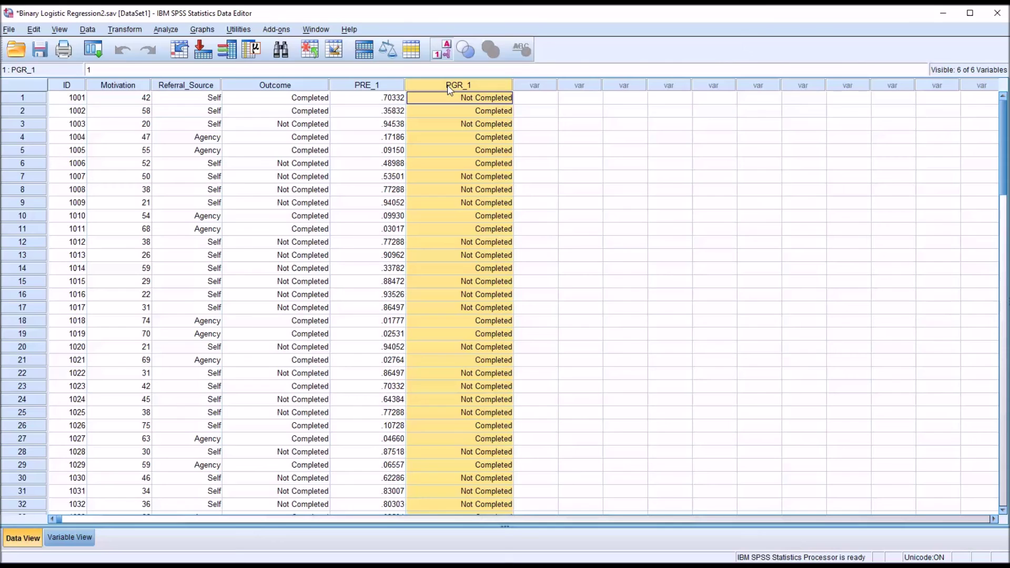
left_click(509, 99)
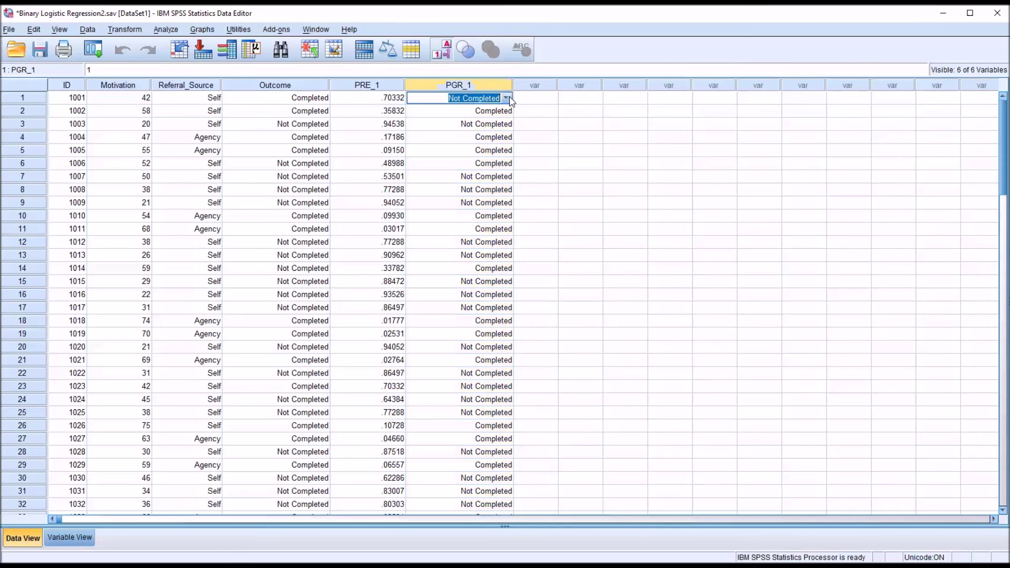
left_click(522, 100)
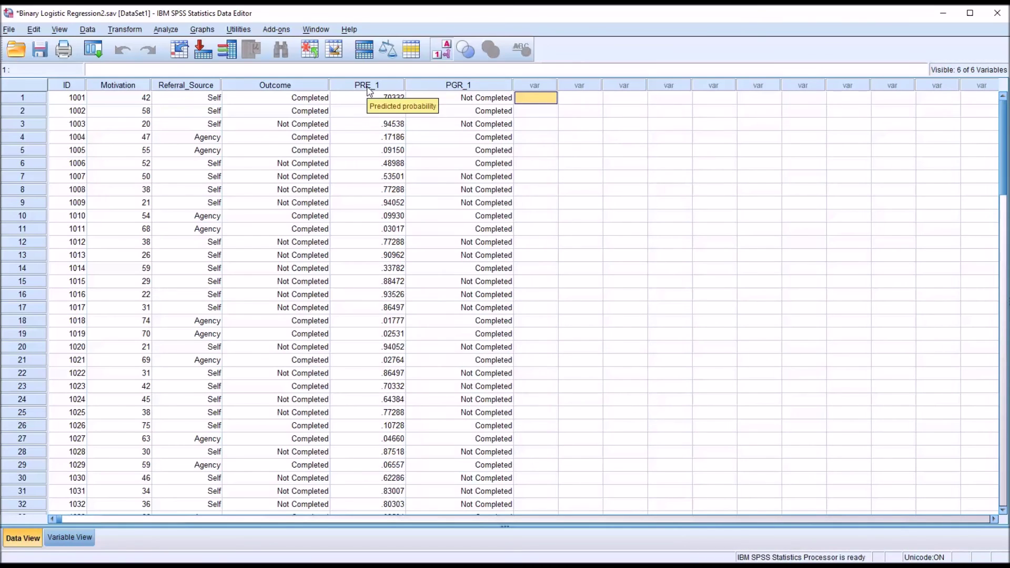
Step: Check the first case: predicted probability .70332, Motivation 42, Self referral
left_click(368, 102)
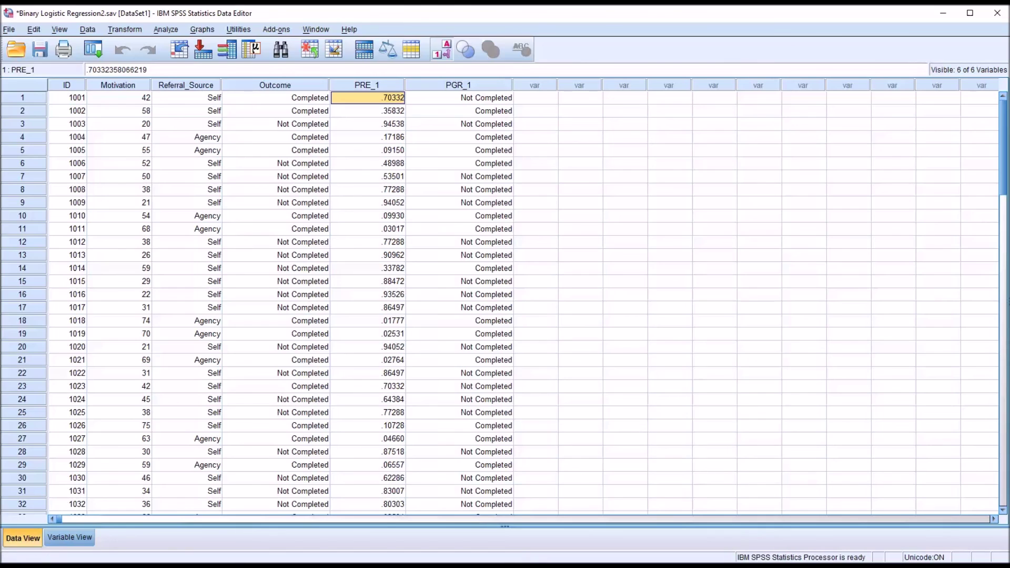
left_click(122, 104)
left_click(181, 103)
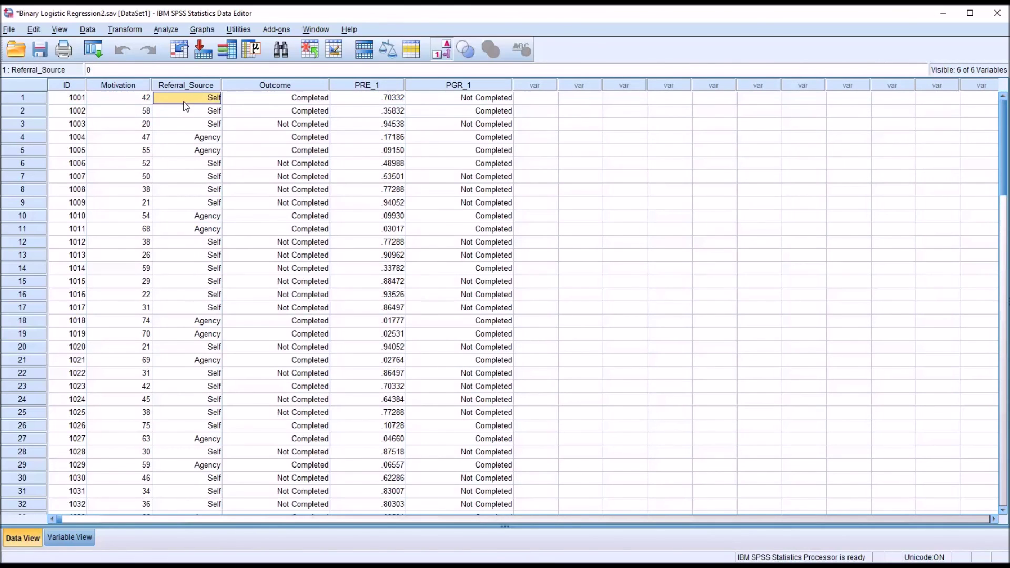
left_click(372, 103)
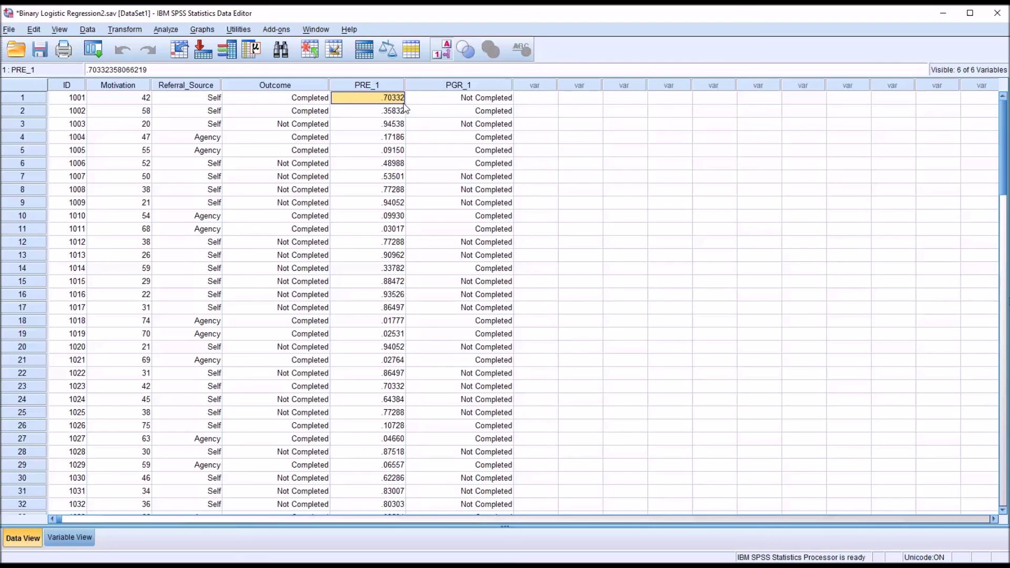
left_click(269, 98)
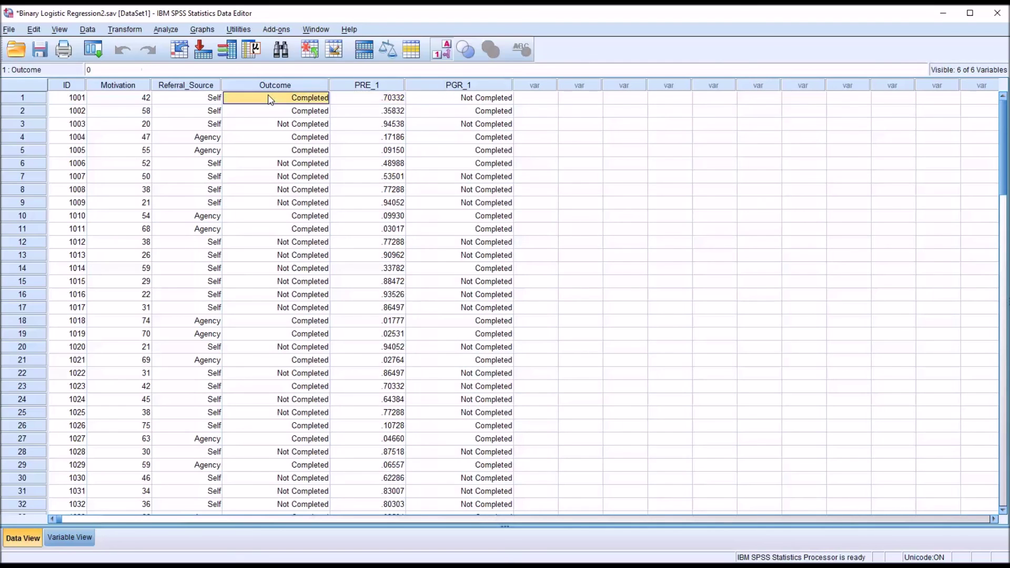
left_click(447, 103)
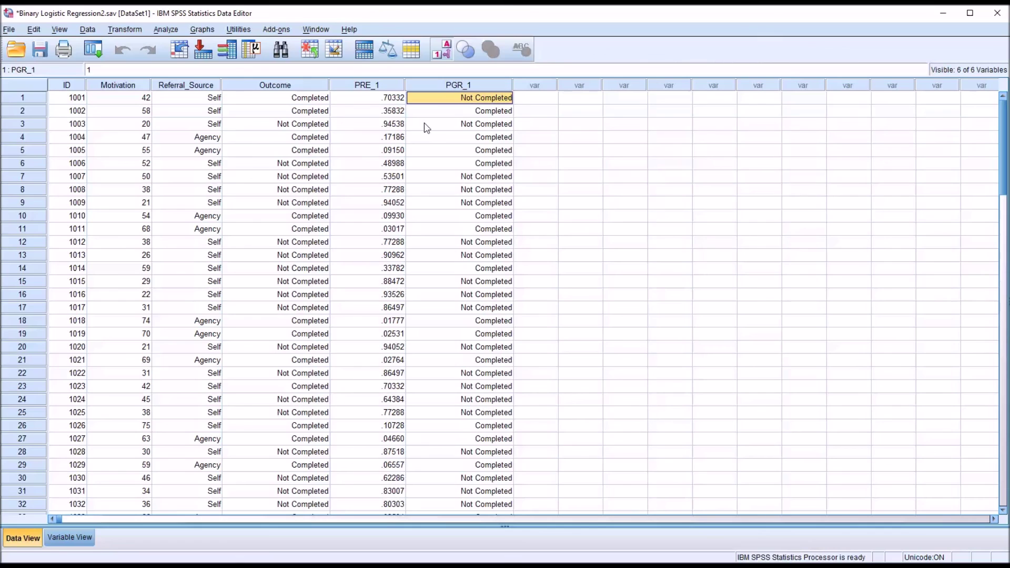
left_click(277, 111)
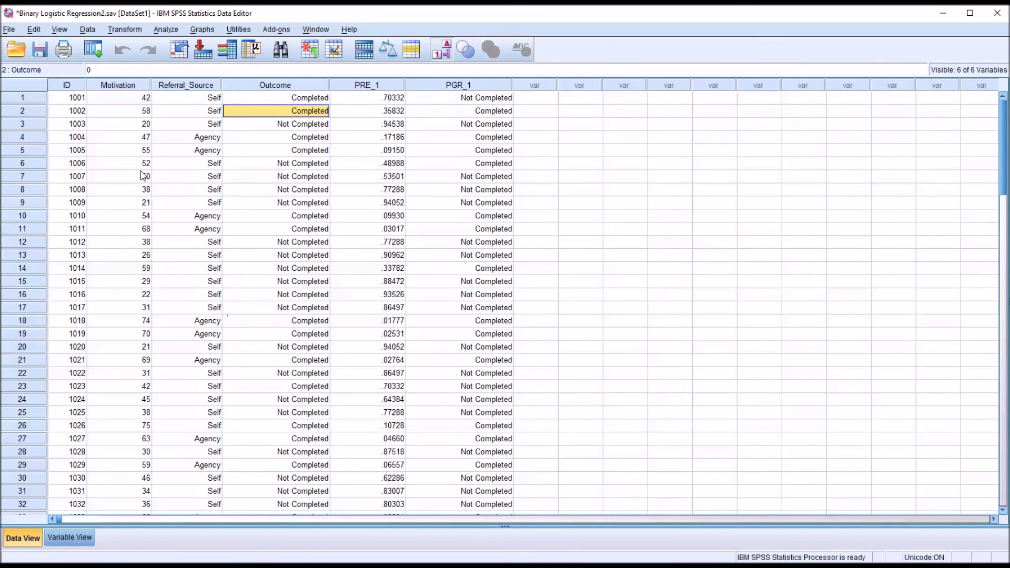
left_click(125, 115)
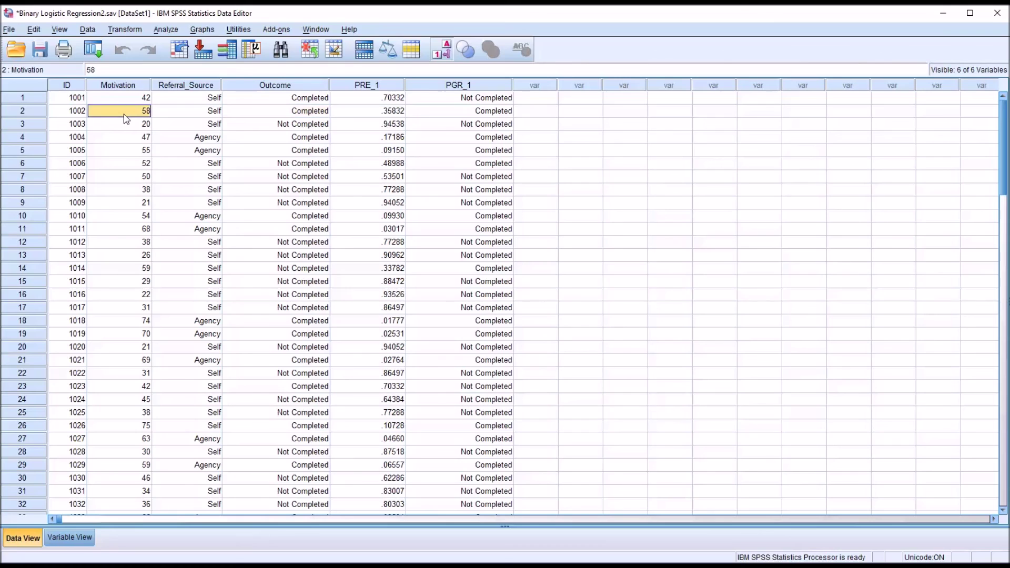
left_click(190, 113)
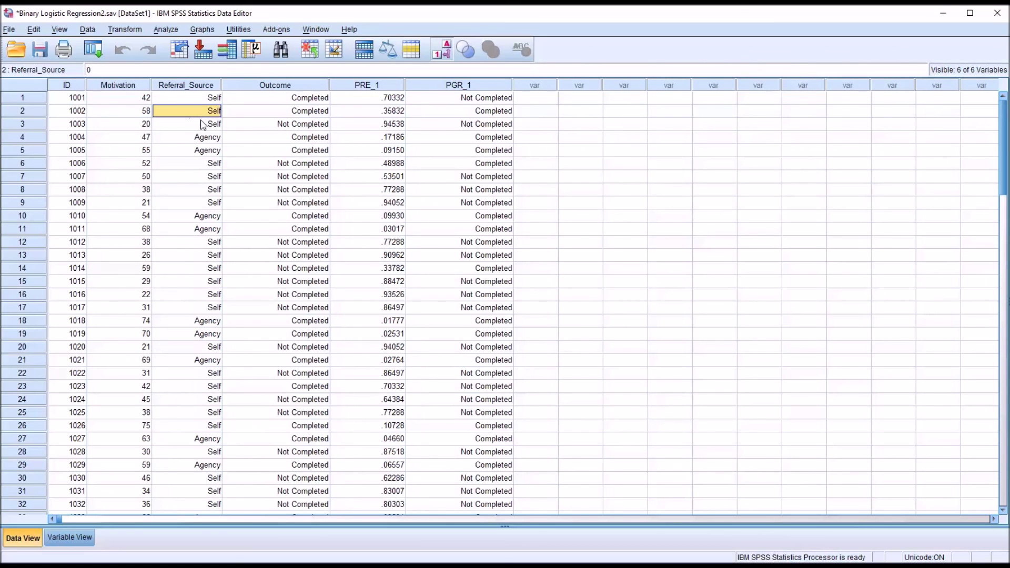
left_click(271, 113)
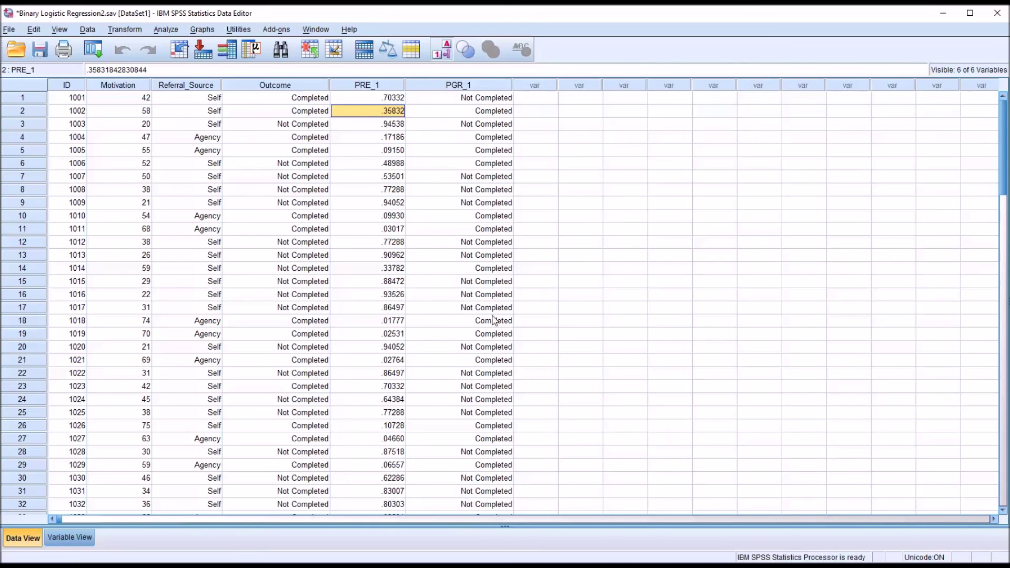
left_click(444, 116)
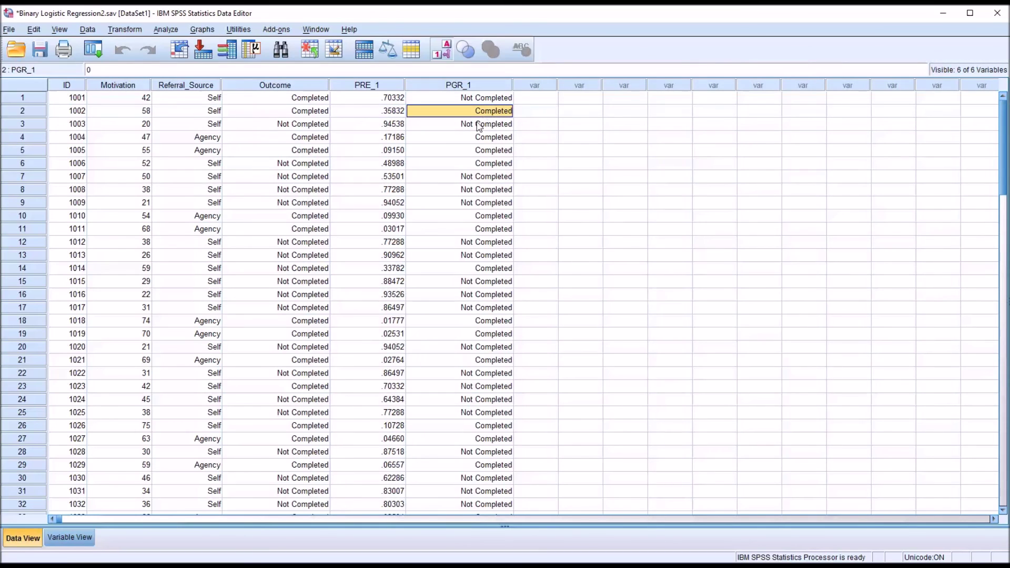
left_click(530, 100)
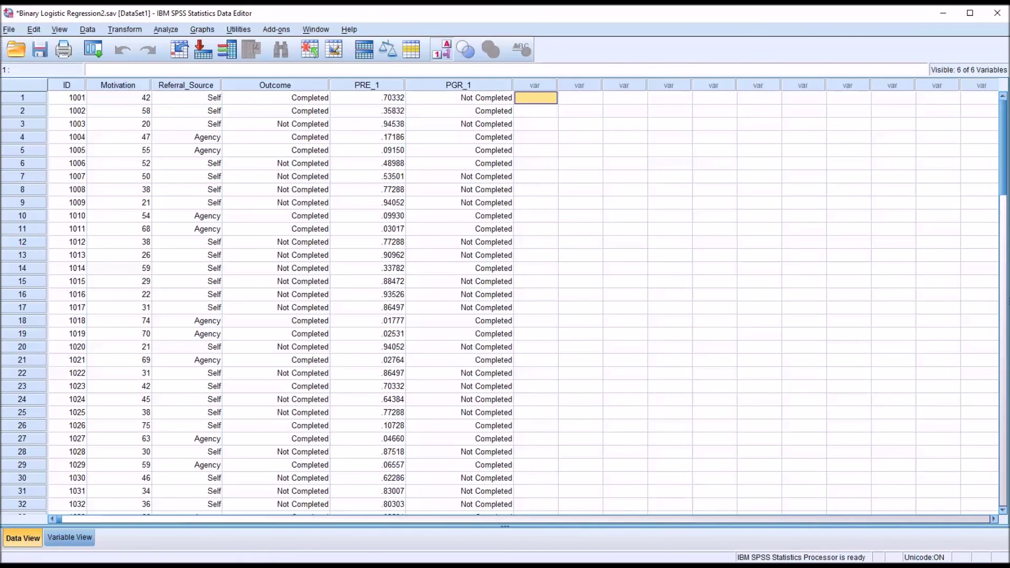